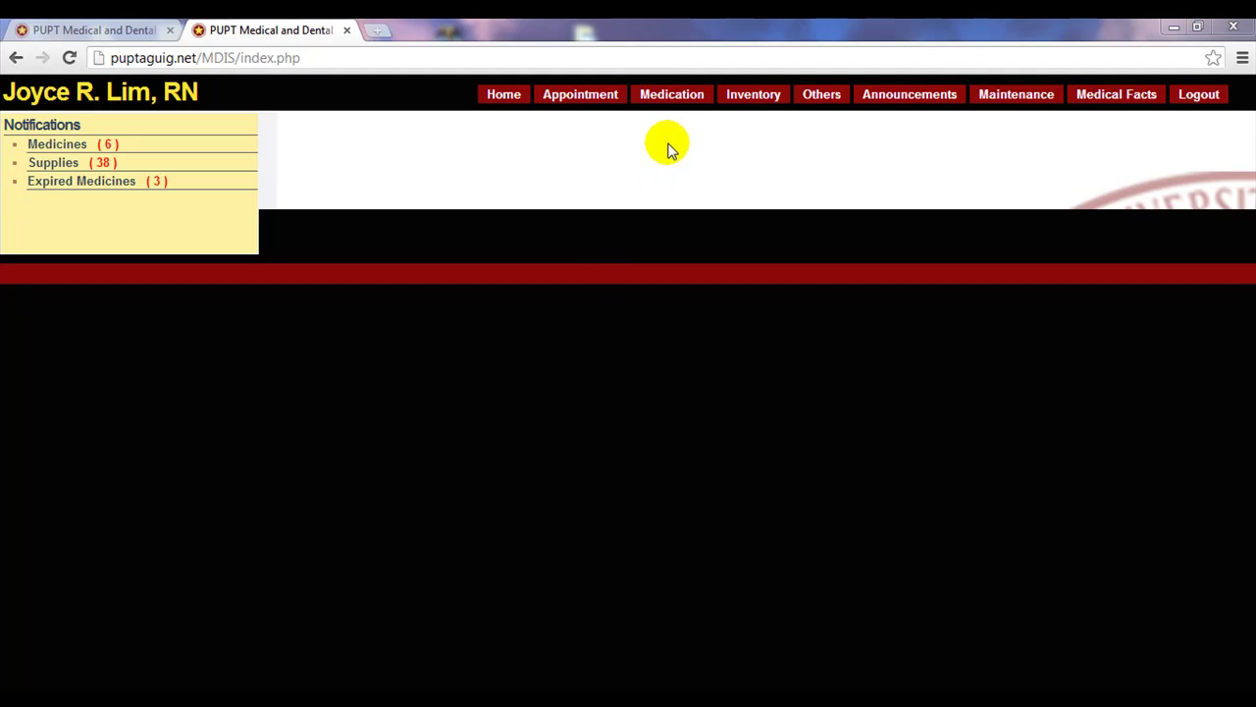
# Step: Generate the Medication daily treatment record report for 04/16/2013
pyautogui.click(690, 106)
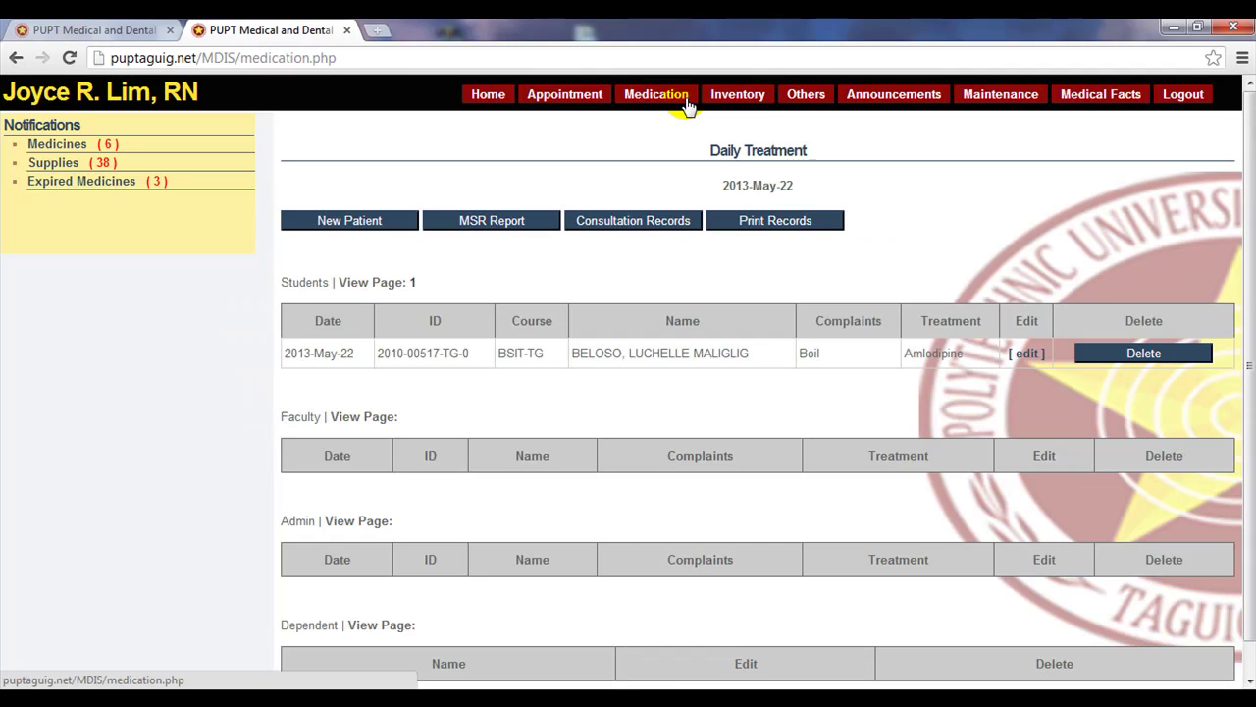
pyautogui.click(784, 226)
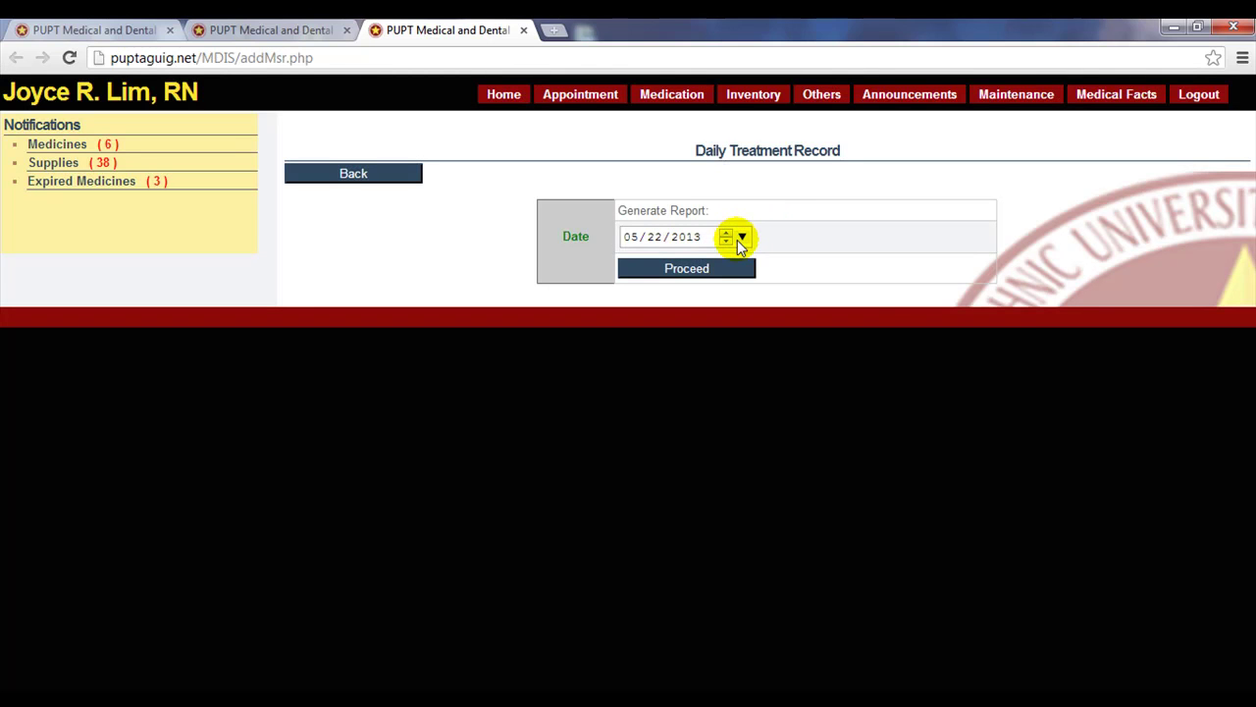
pyautogui.click(741, 239)
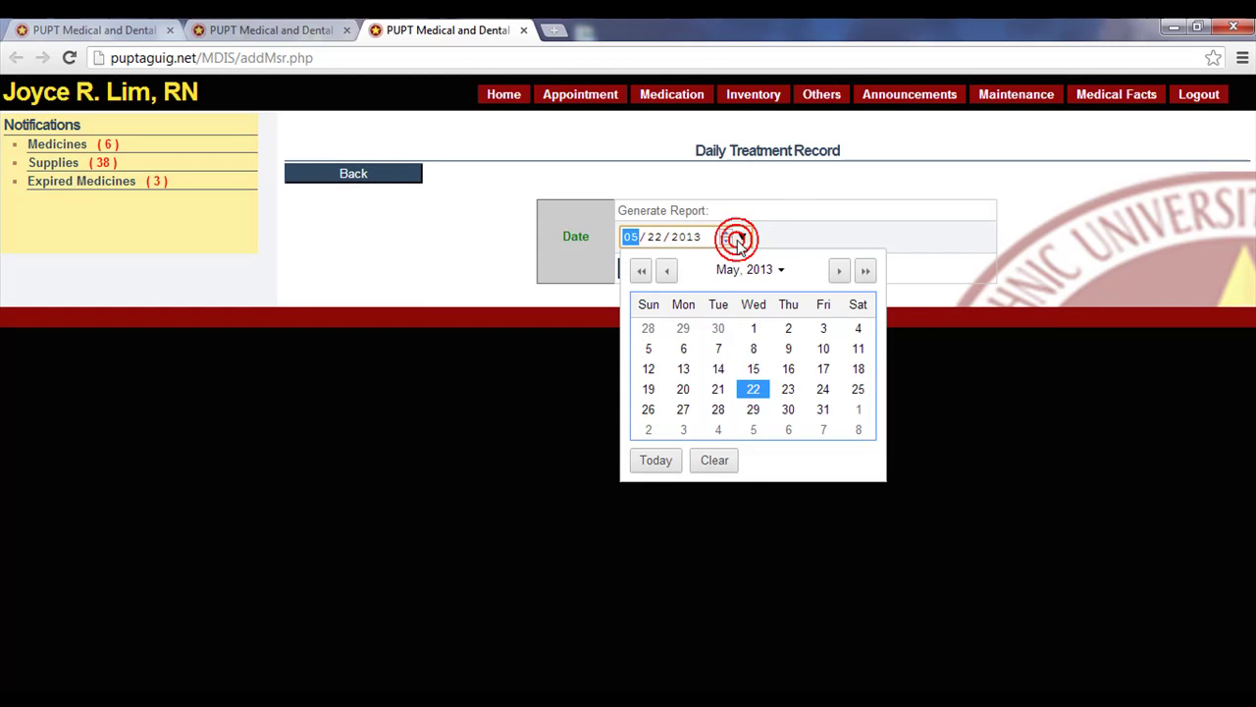
pyautogui.click(666, 273)
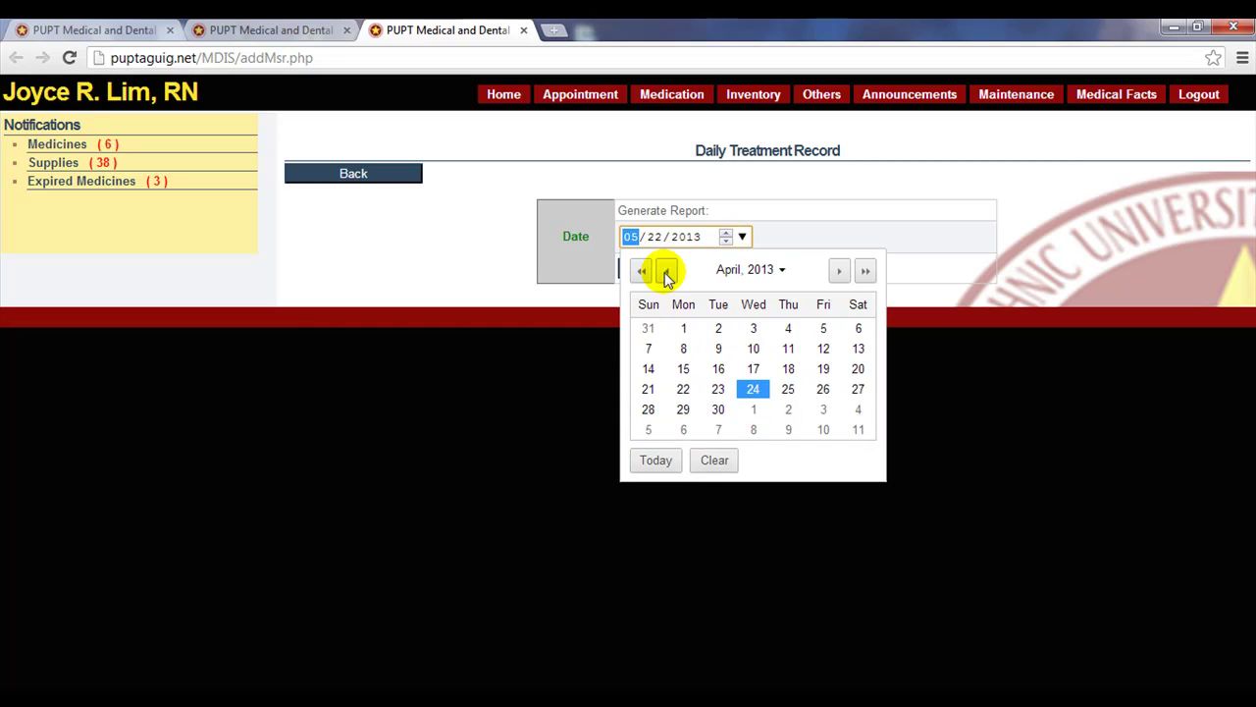
pyautogui.click(788, 372)
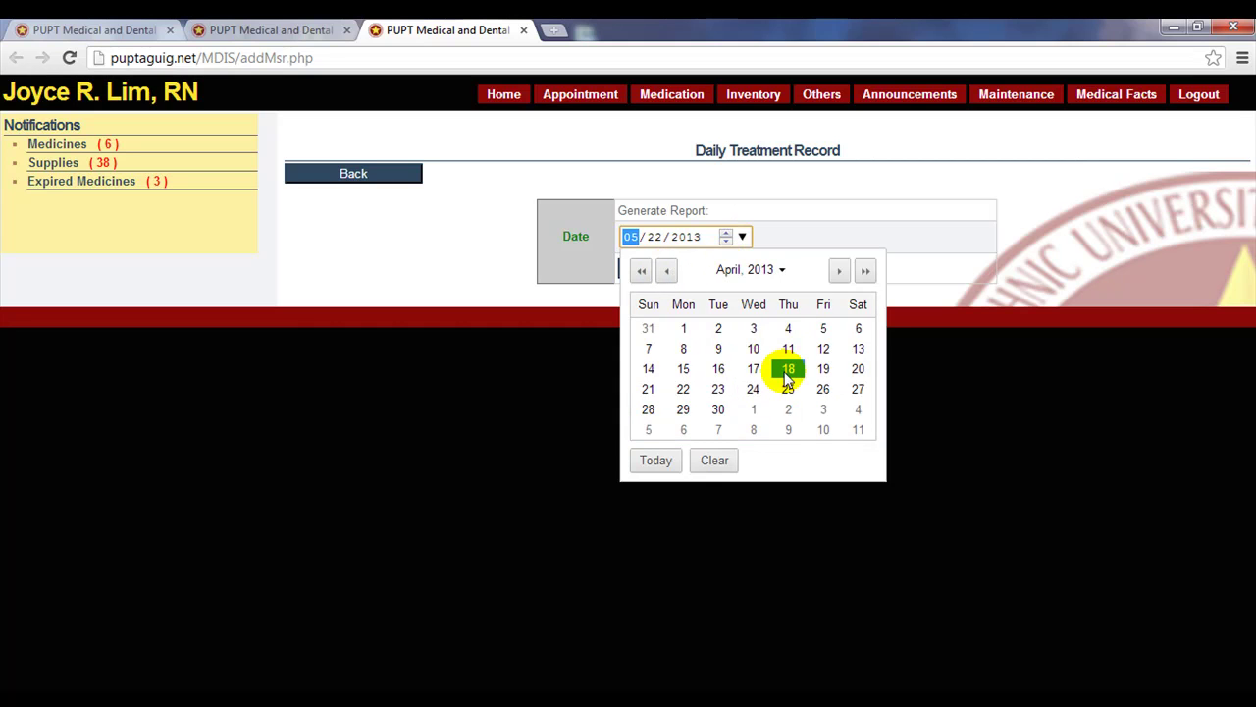
pyautogui.click(722, 373)
pyautogui.click(715, 270)
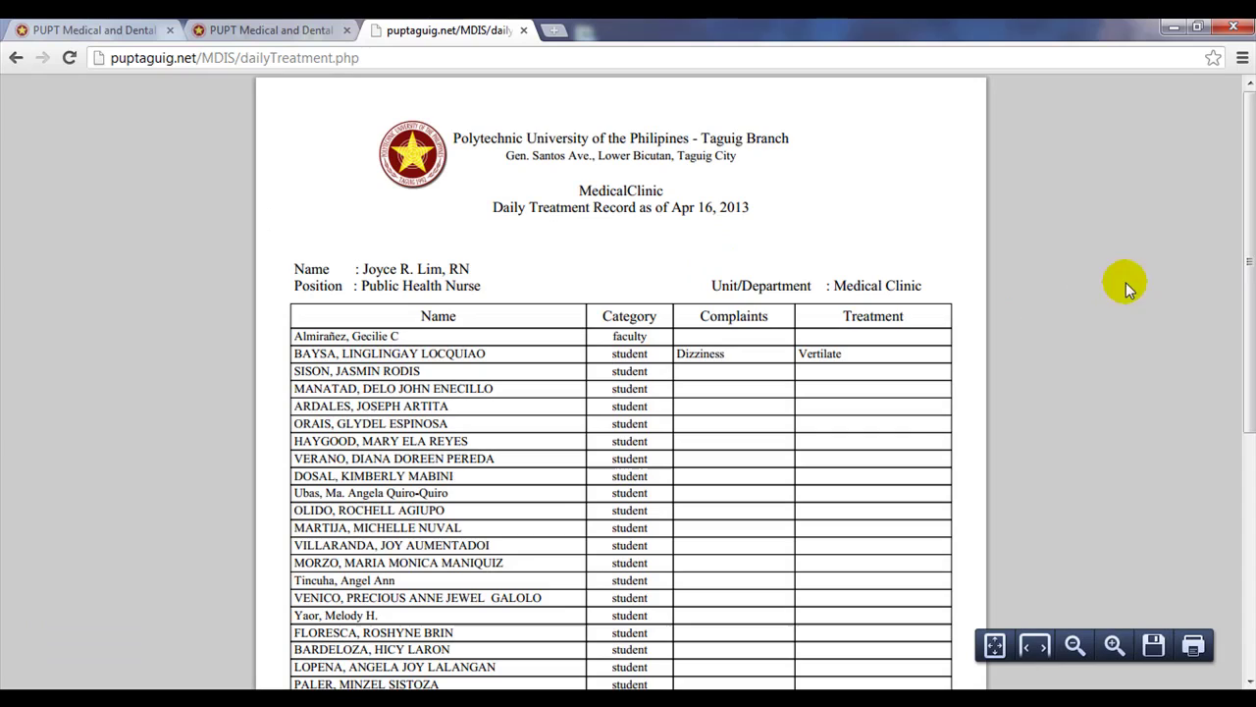
# Step: Scroll the Apr 16, 2013 treatment report, highlight its heading and date line, then close it
pyautogui.moveTo(1239, 198)
pyautogui.mouseDown()
pyautogui.moveTo(1238, 418)
pyautogui.moveTo(1238, 225)
pyautogui.mouseUp()
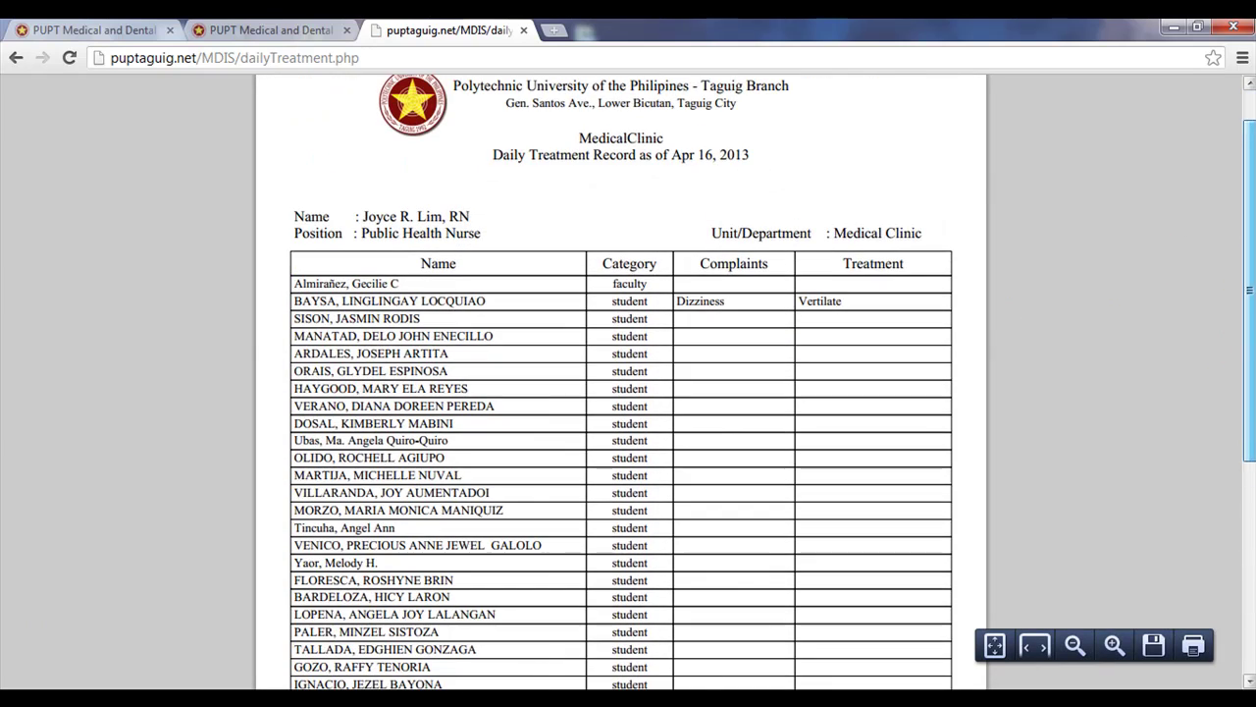
pyautogui.moveTo(533, 165); pyautogui.dragTo(763, 168)
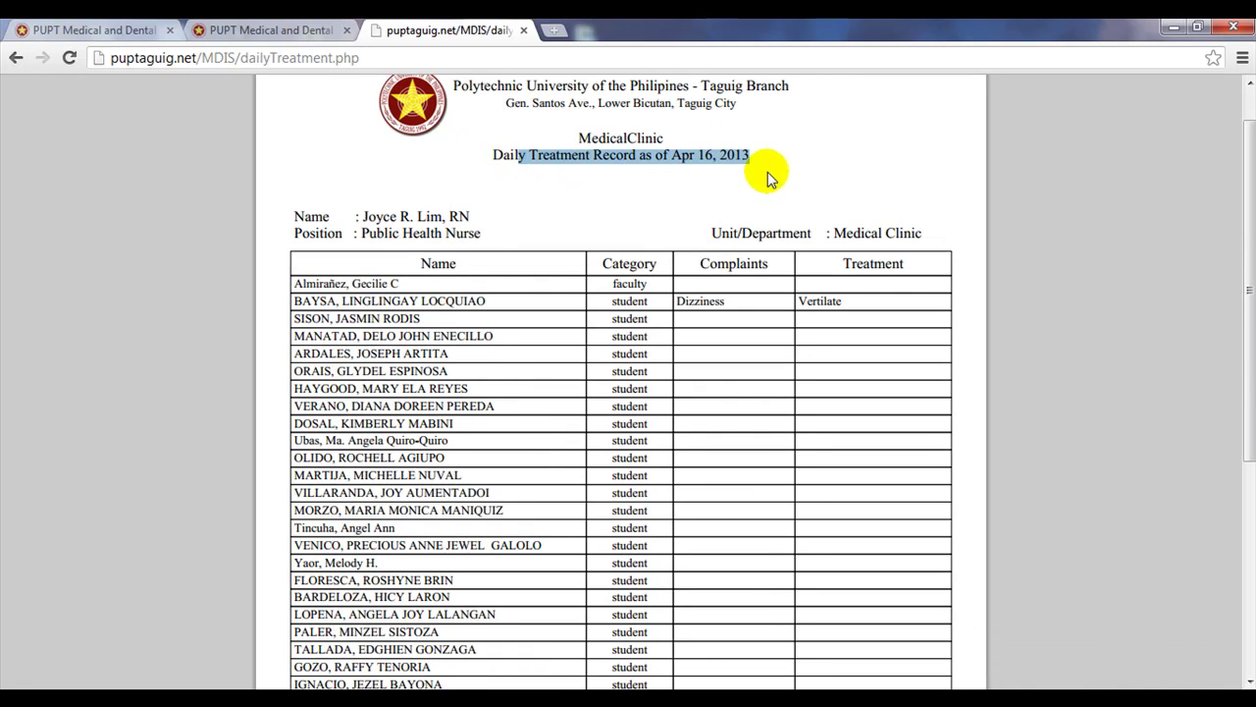
pyautogui.click(547, 129)
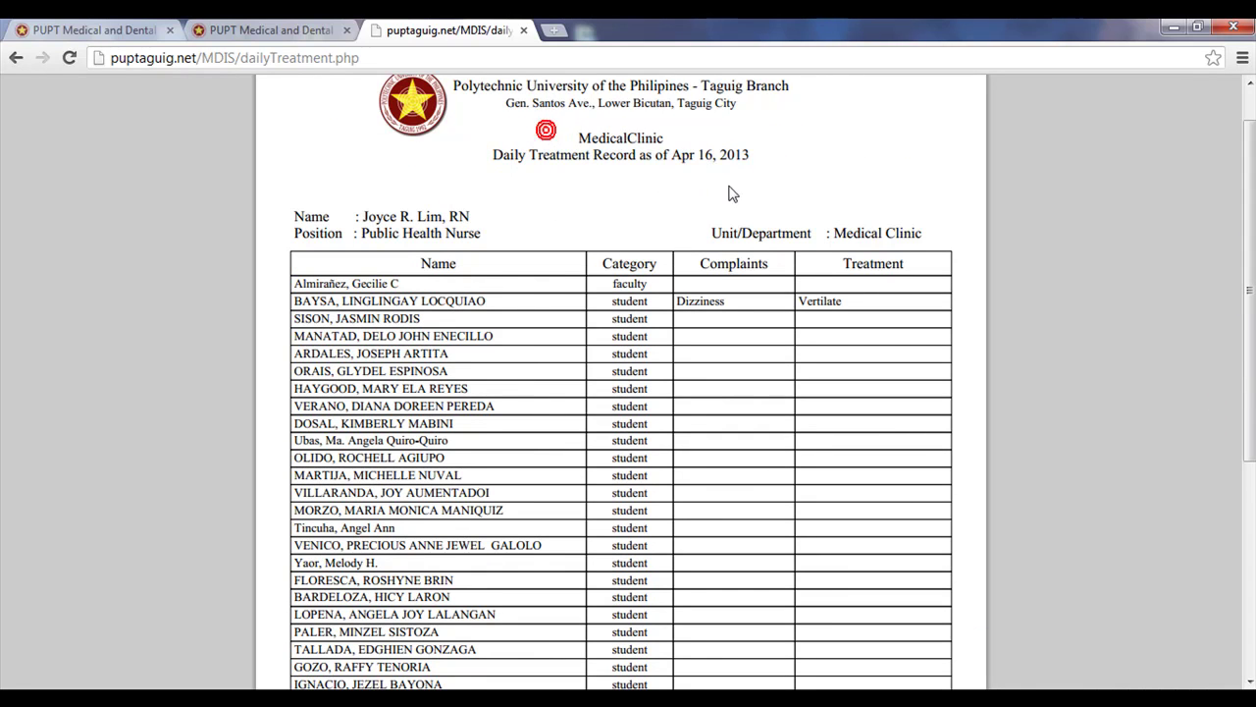
pyautogui.click(526, 32)
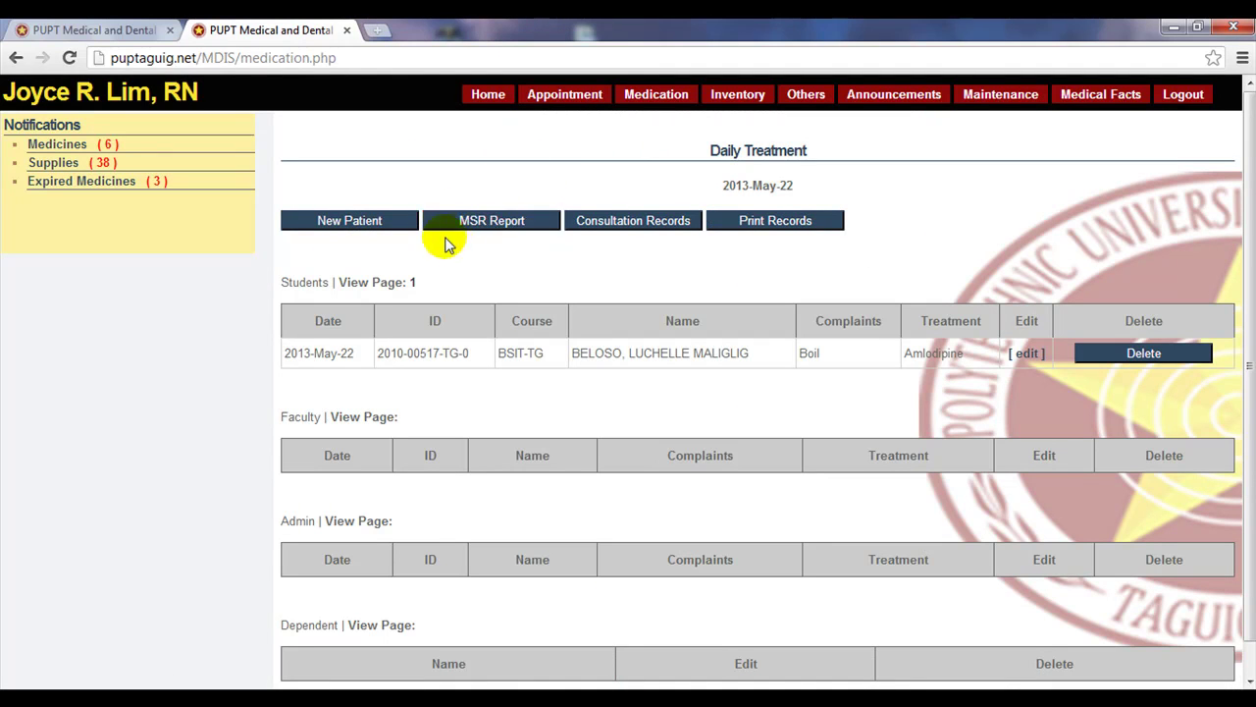
# Step: Open the MSR Report form and set its From date to 04/30/2013
pyautogui.click(488, 225)
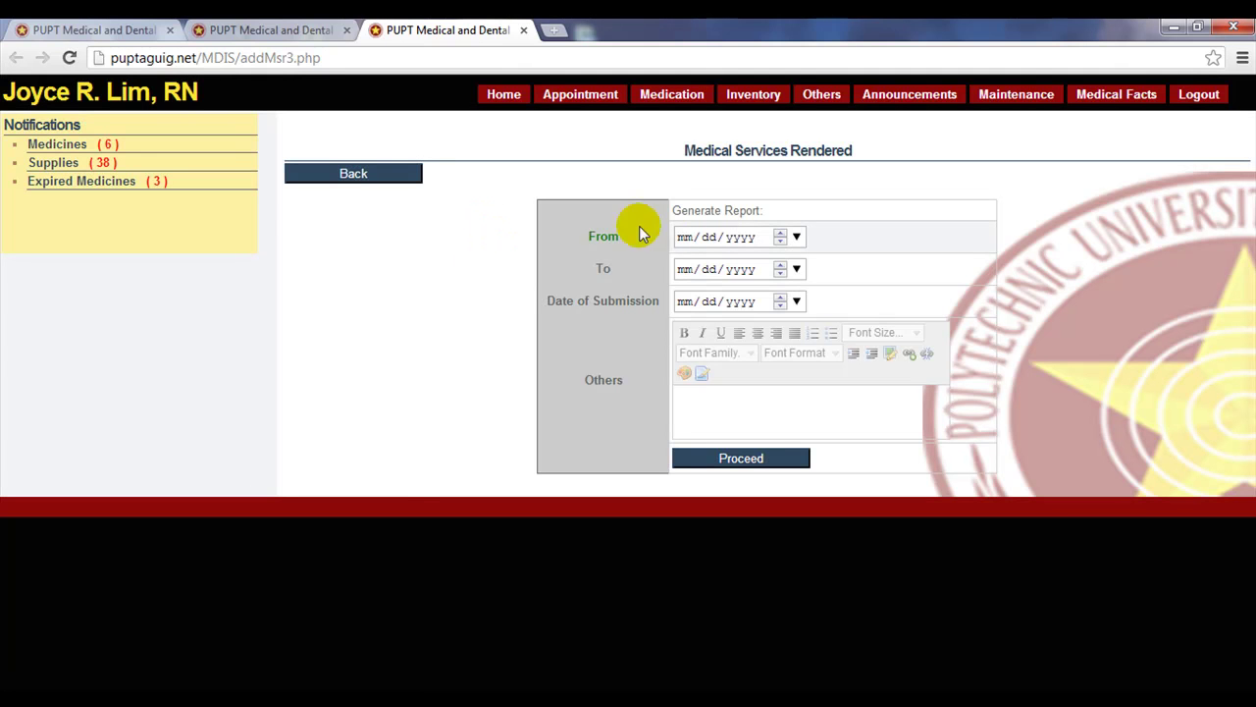
pyautogui.click(797, 239)
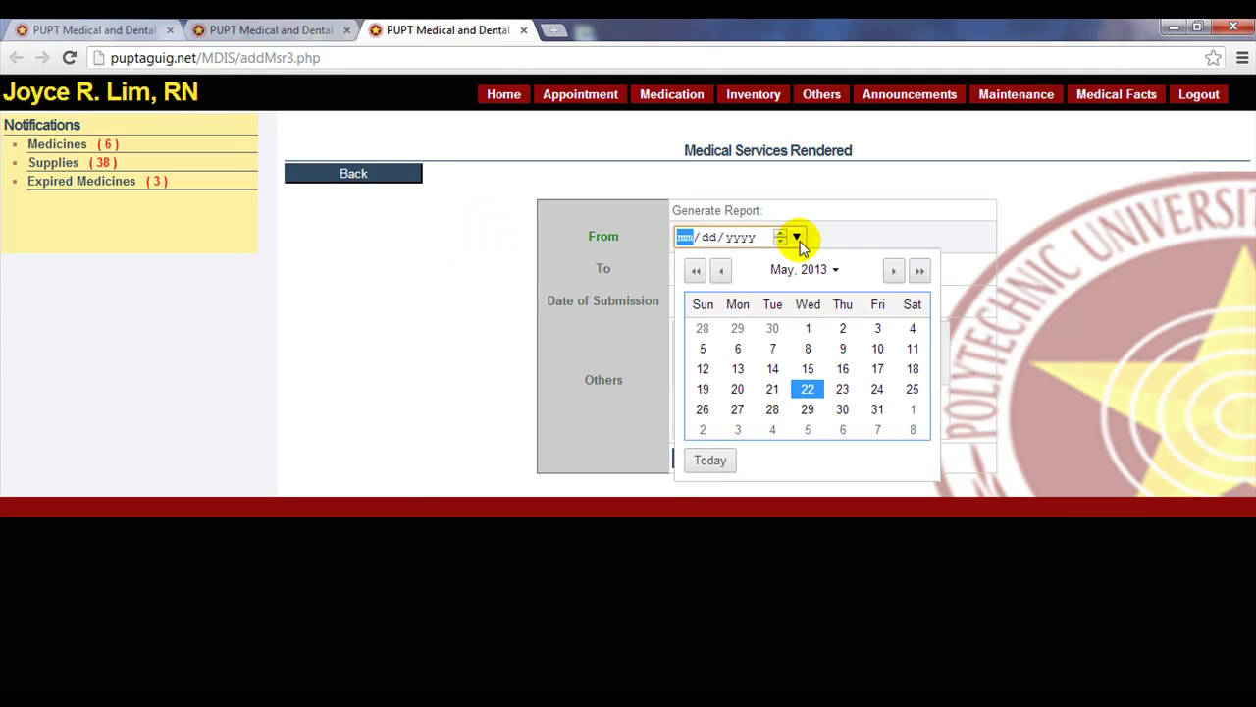
pyautogui.click(721, 270)
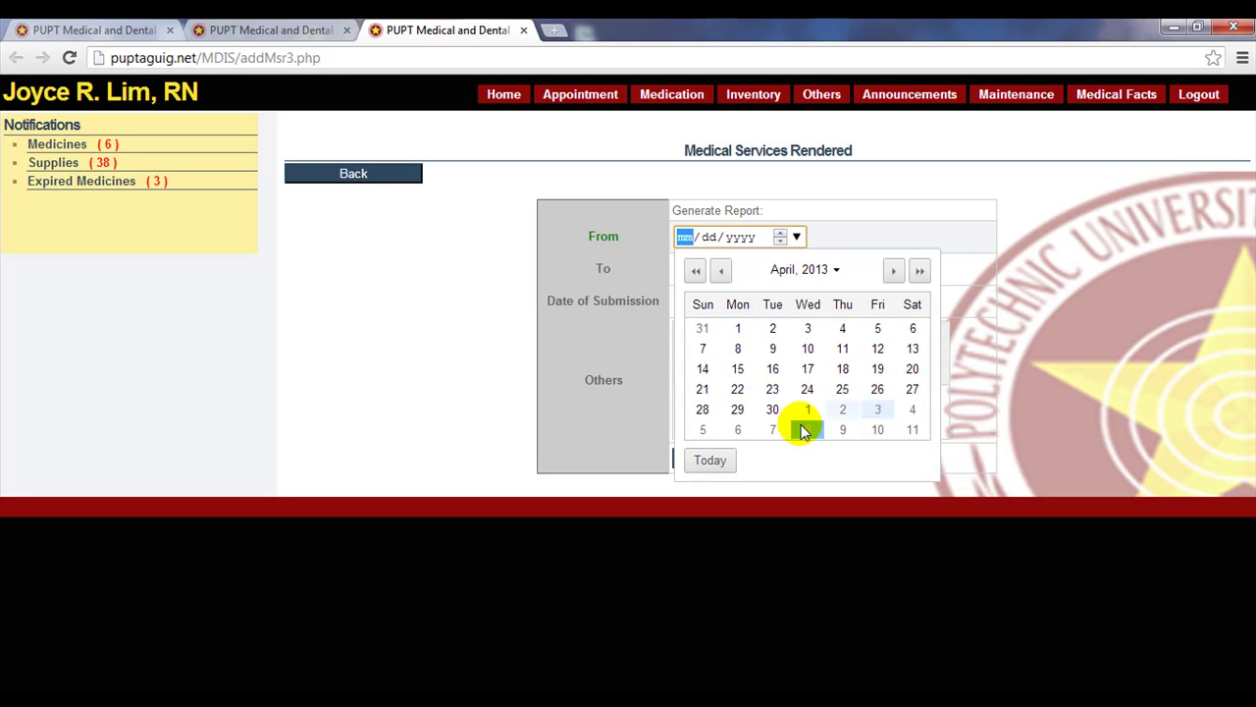
pyautogui.click(772, 409)
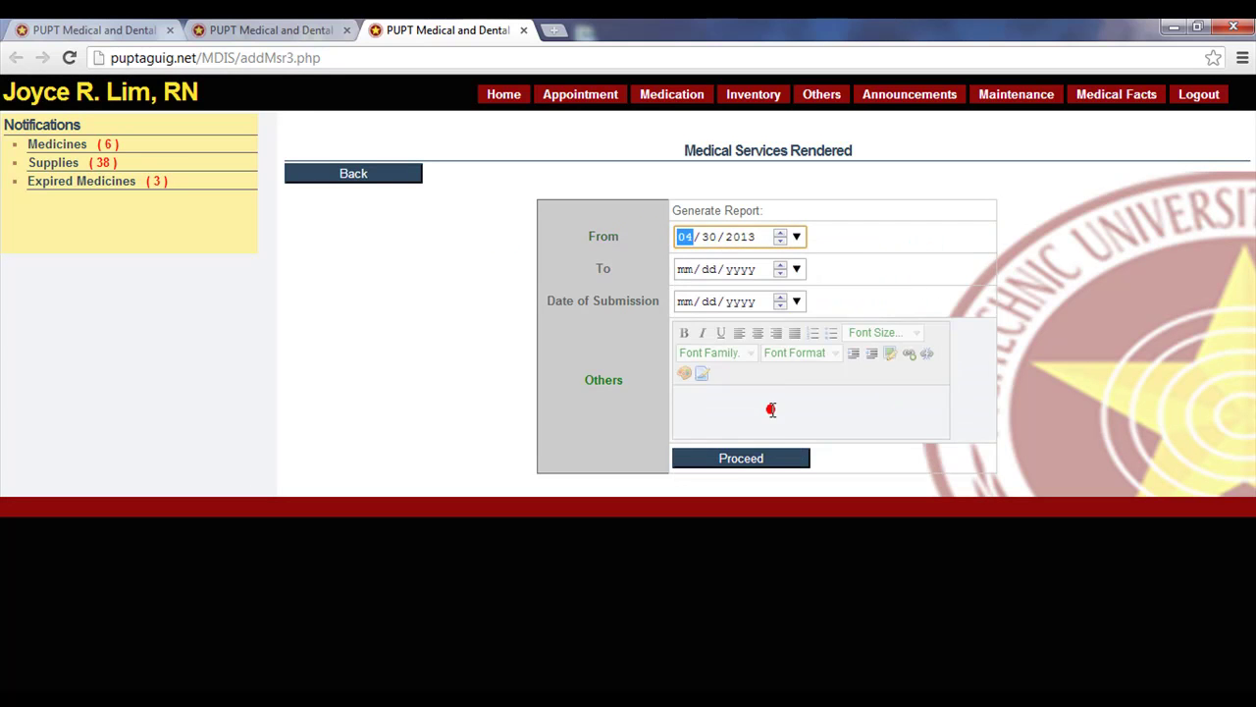
# Step: Set the To date to 05/11/2013 and the Date of Submission to 05/15/2013
pyautogui.click(795, 268)
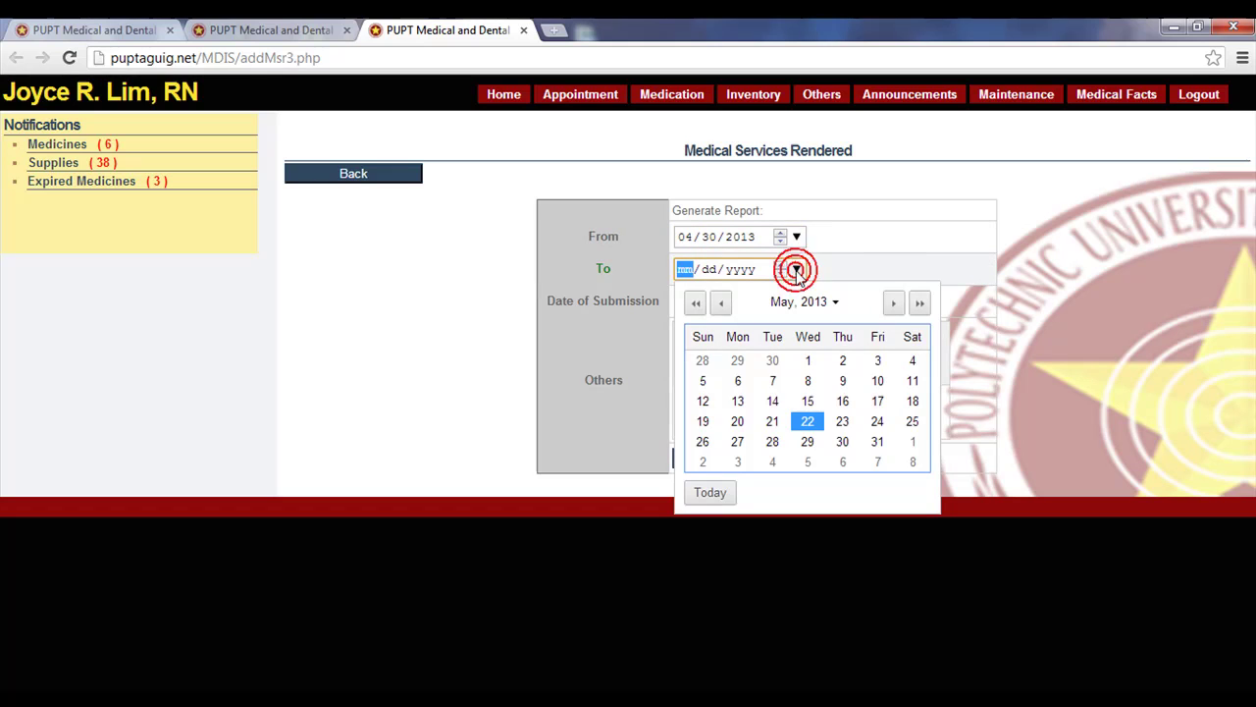
pyautogui.click(891, 302)
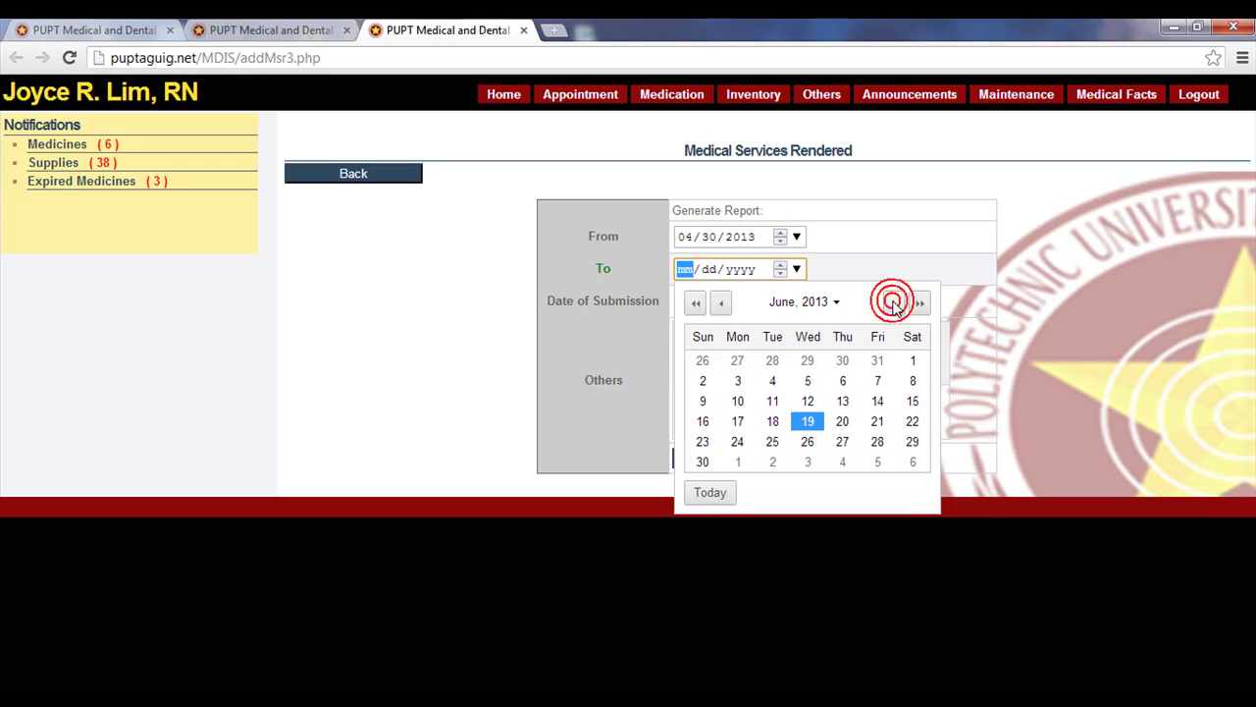
pyautogui.click(719, 305)
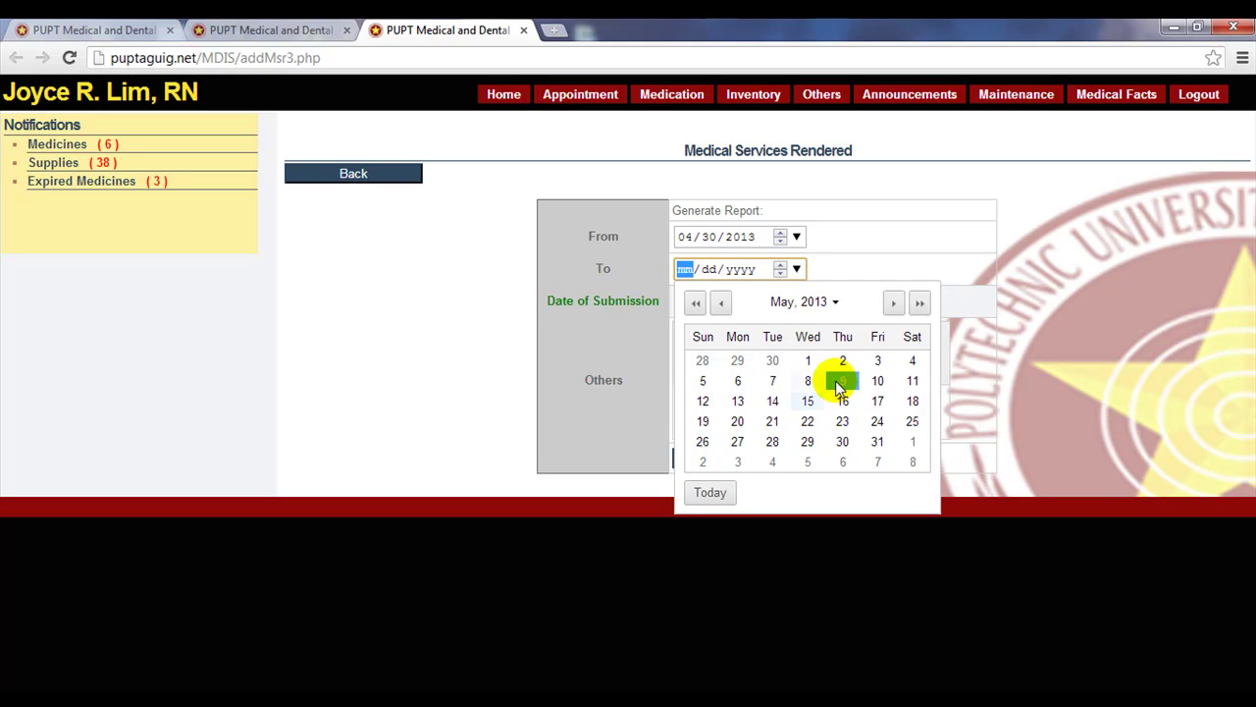
pyautogui.click(911, 382)
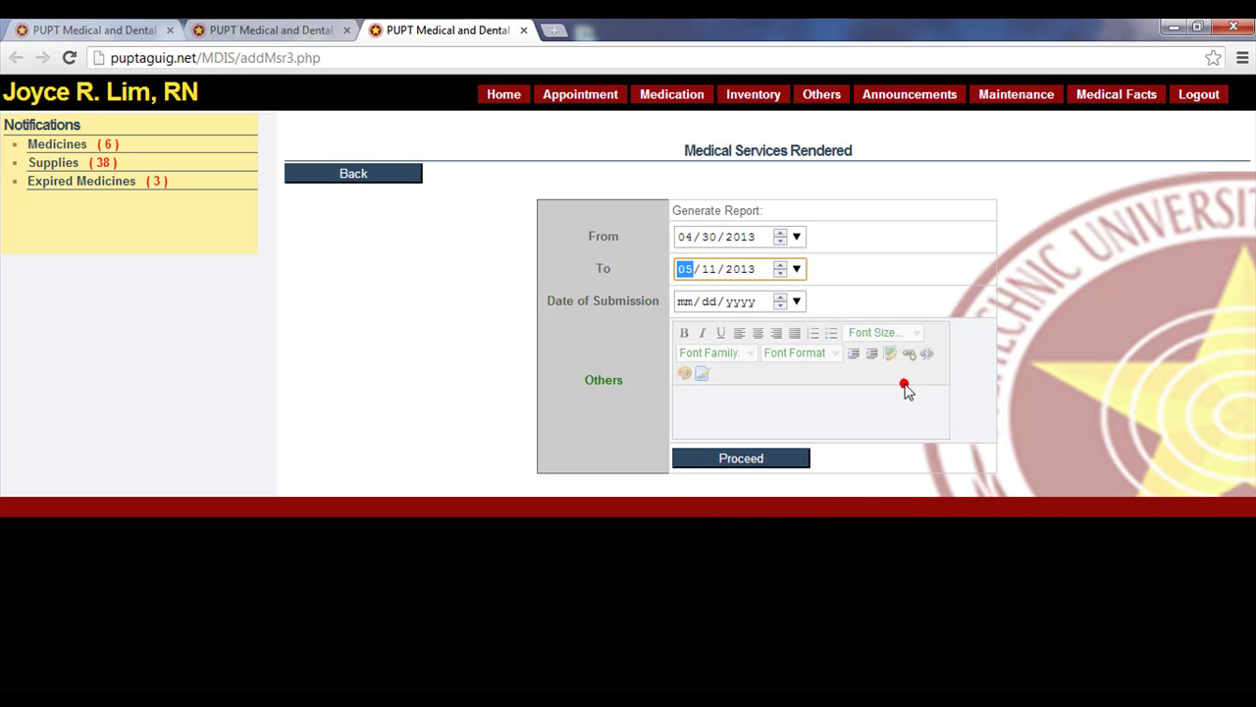
pyautogui.click(795, 301)
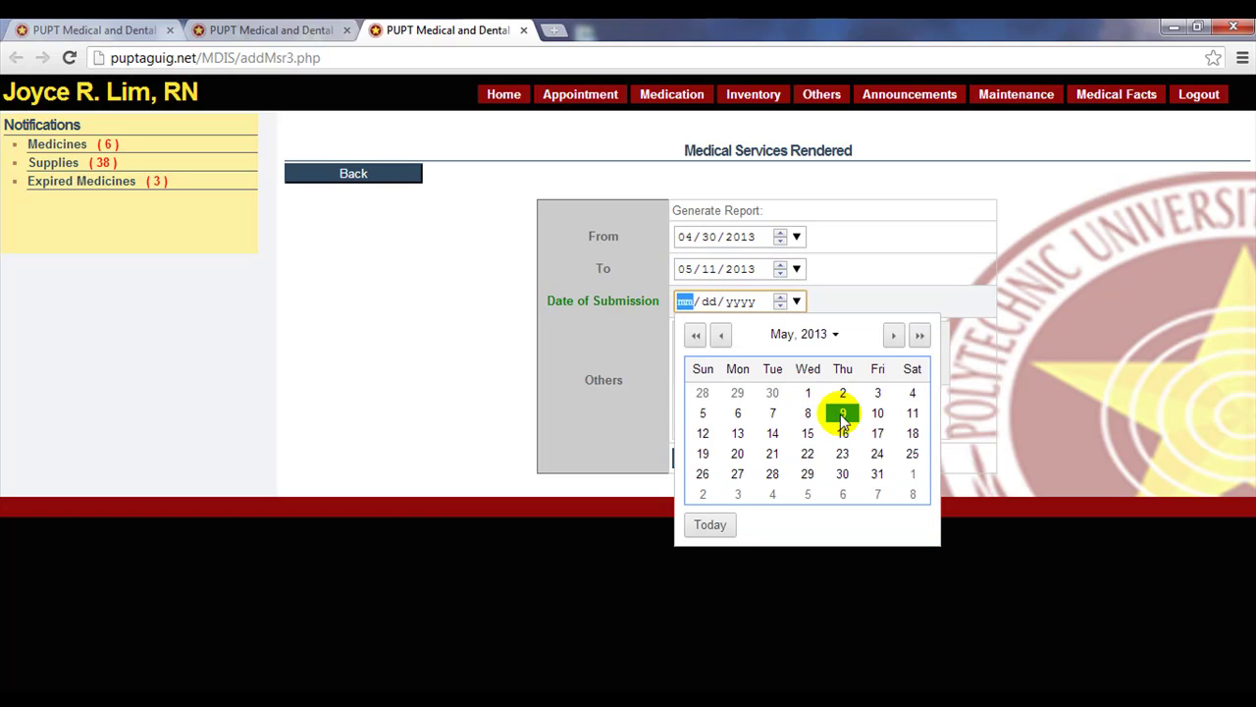
pyautogui.click(807, 434)
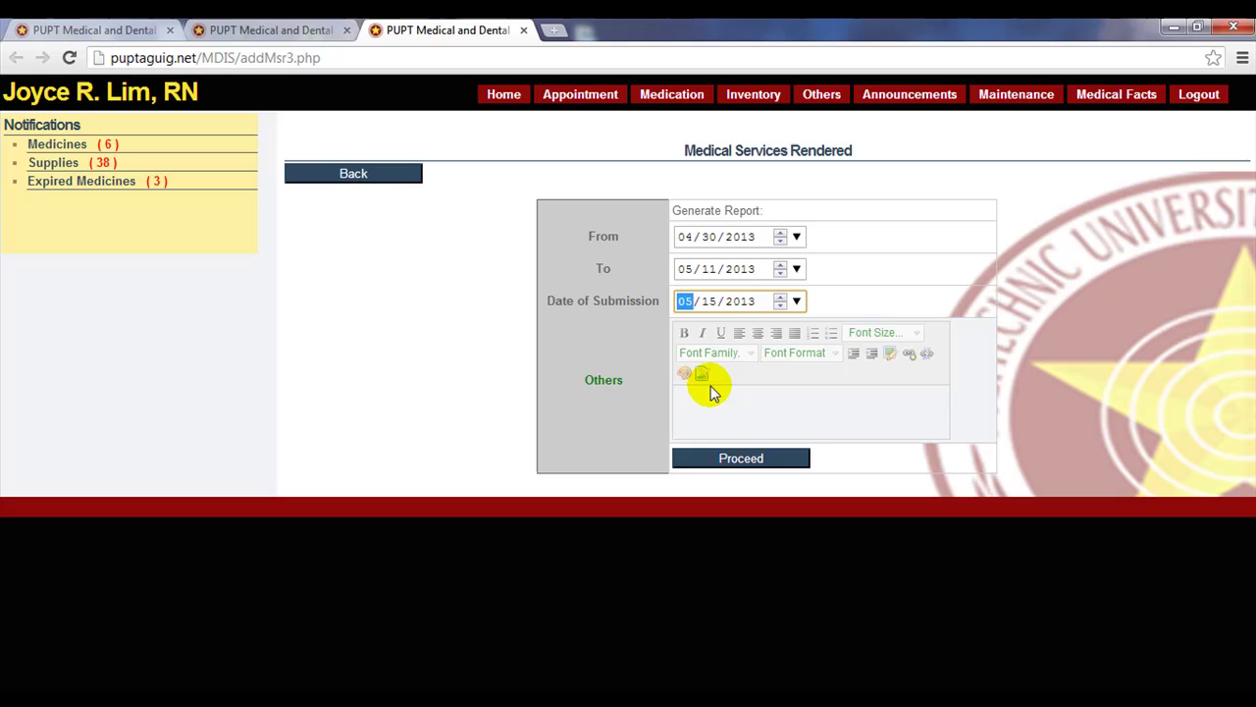
# Step: Generate the Medical Services Rendered PDF for Apr 30–May 11, 2013, scroll it, and close it
pyautogui.click(722, 467)
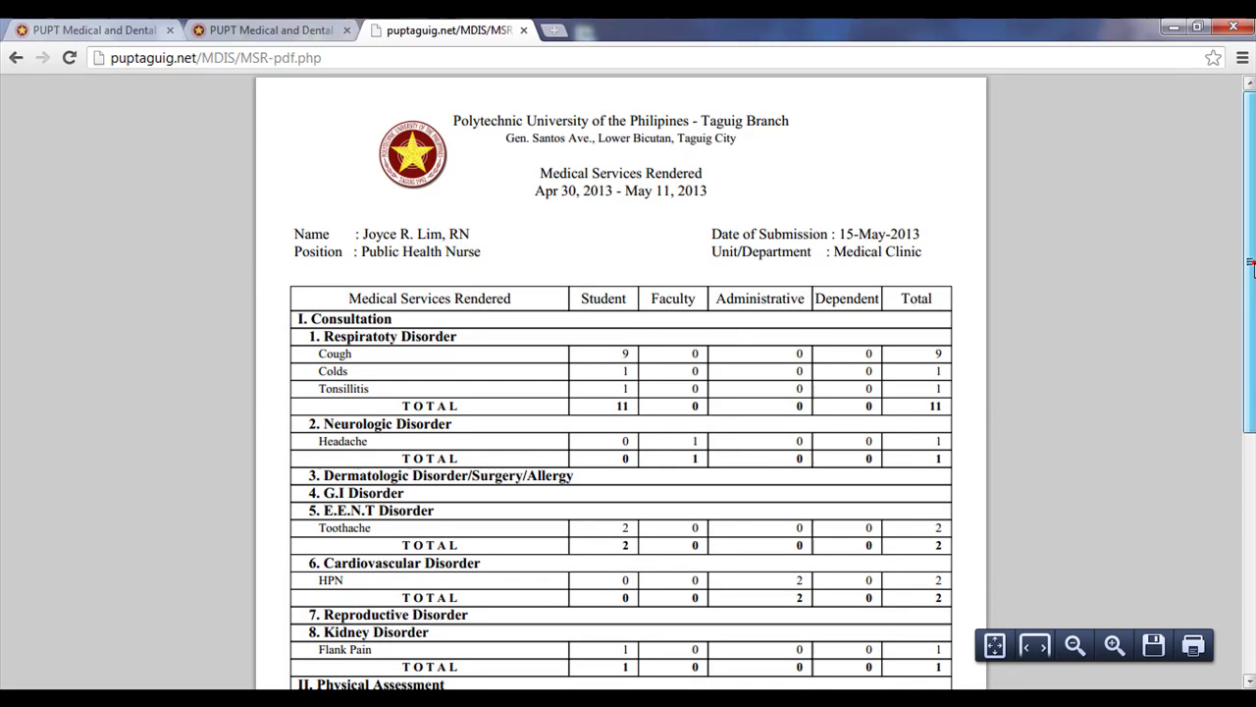
pyautogui.moveTo(1249, 263)
pyautogui.mouseDown()
pyautogui.moveTo(1226, 281)
pyautogui.moveTo(1226, 345)
pyautogui.moveTo(1238, 359)
pyautogui.moveTo(1214, 533)
pyautogui.moveTo(1242, 365)
pyautogui.moveTo(1237, 247)
pyautogui.mouseUp()
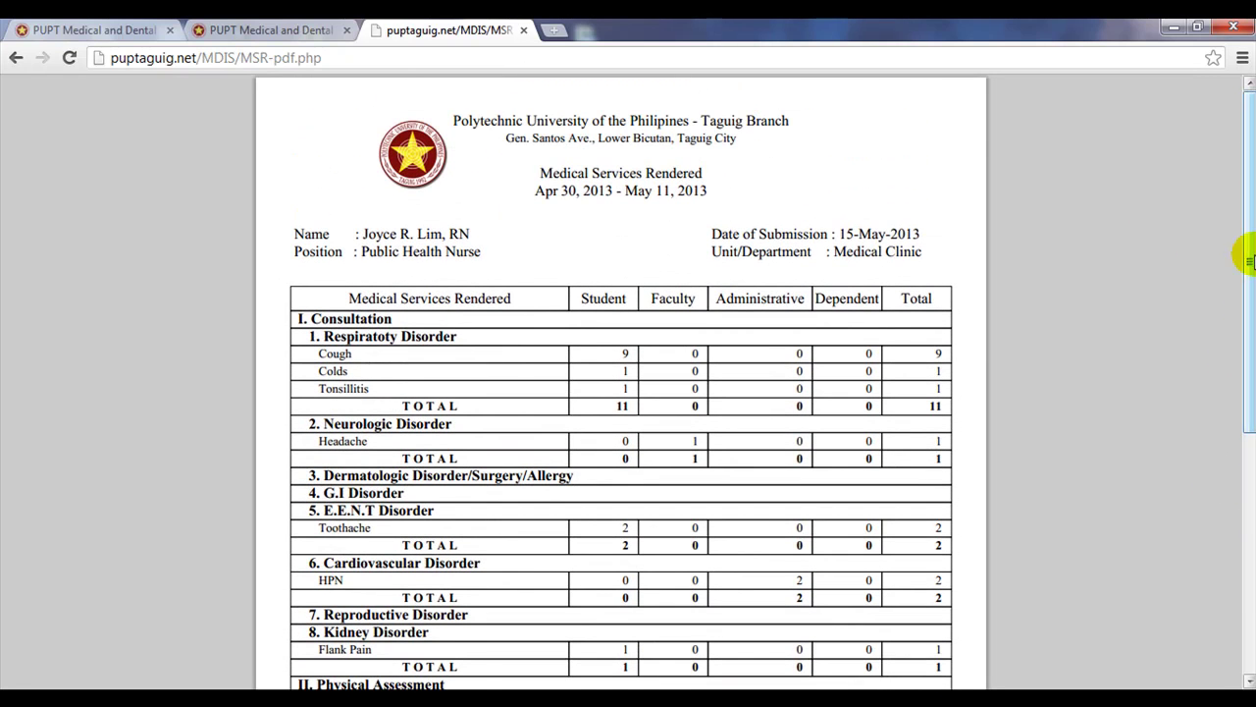
pyautogui.click(547, 214)
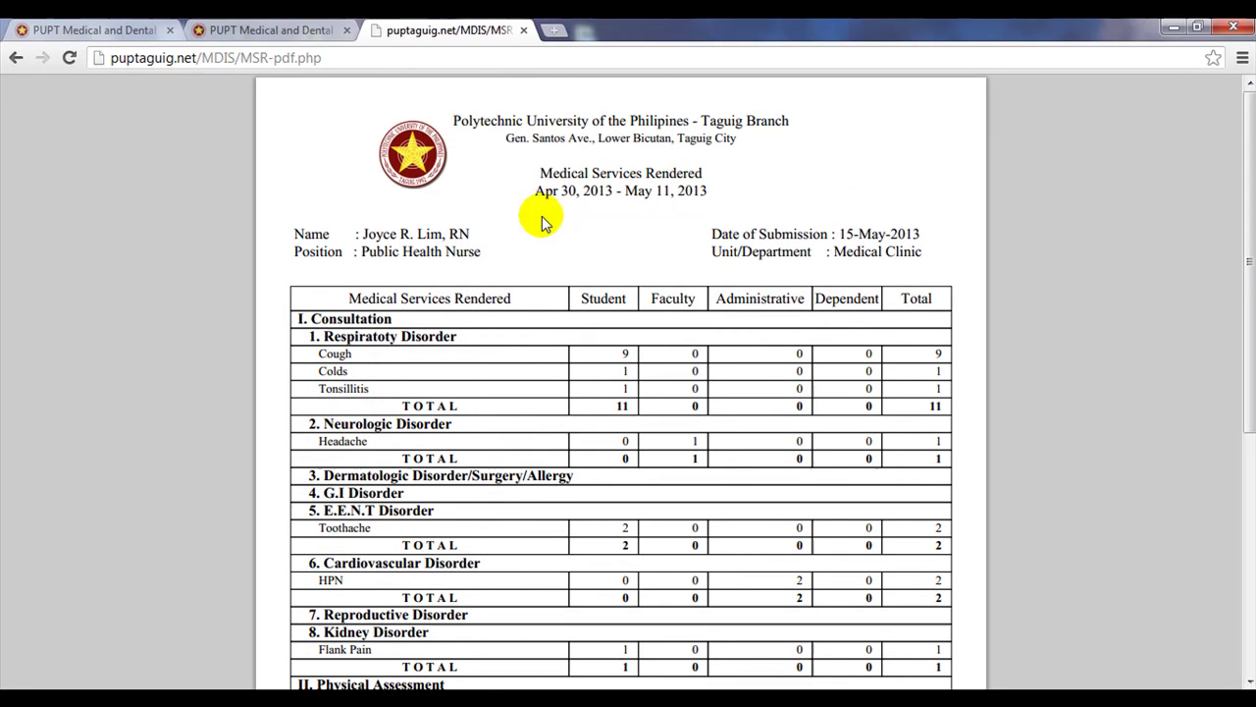
pyautogui.click(524, 32)
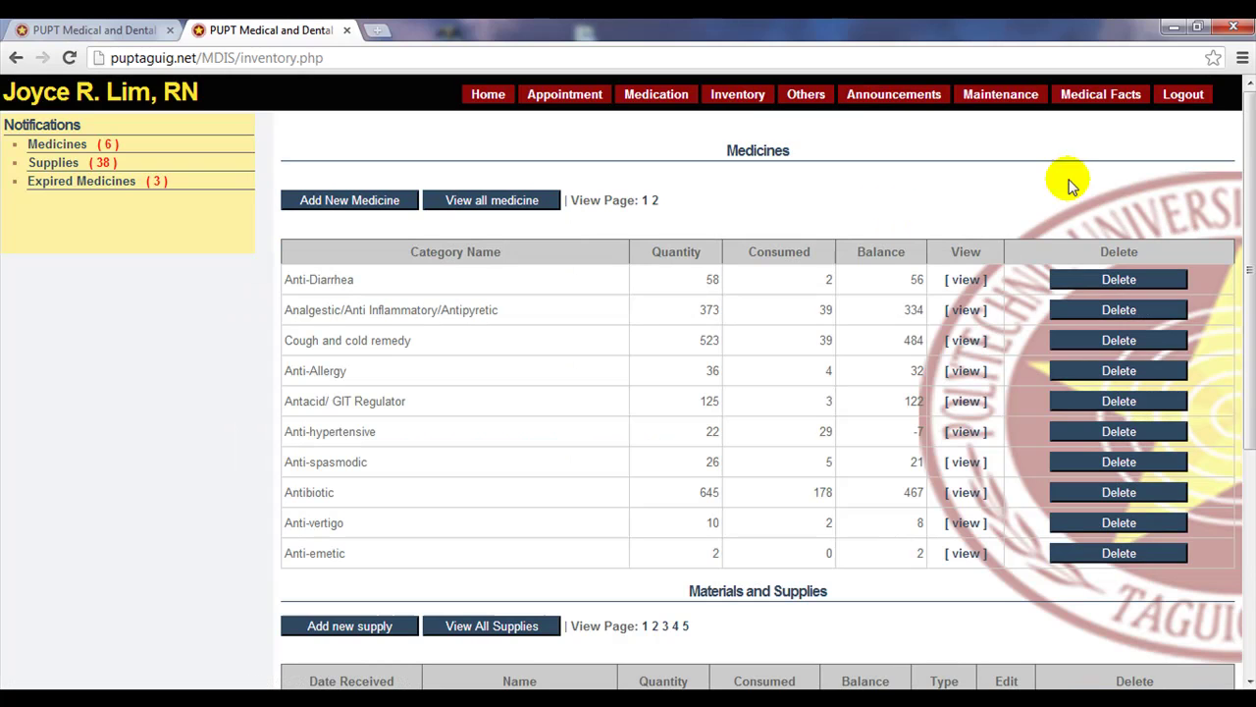
# Step: Open the Medicine and Supplies Report form with As of 04/30/2013 and submission 05/11/2013
pyautogui.scroll(-4, 1247, 180)
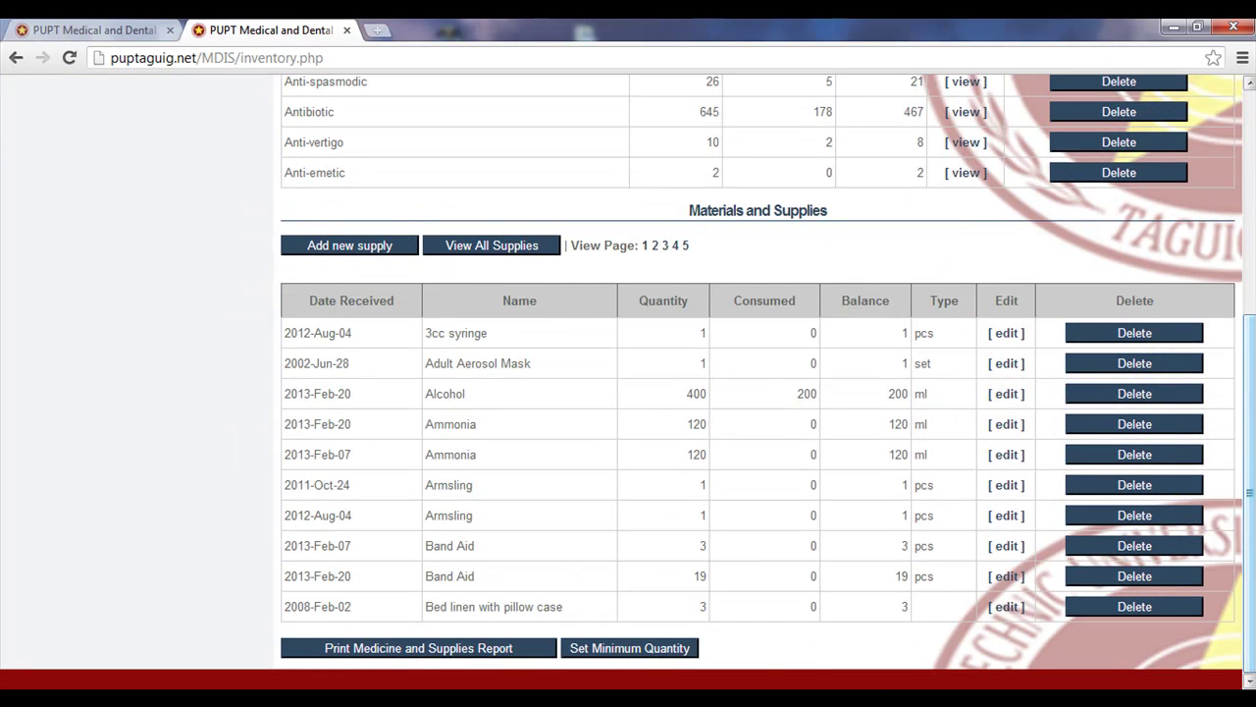
pyautogui.click(486, 650)
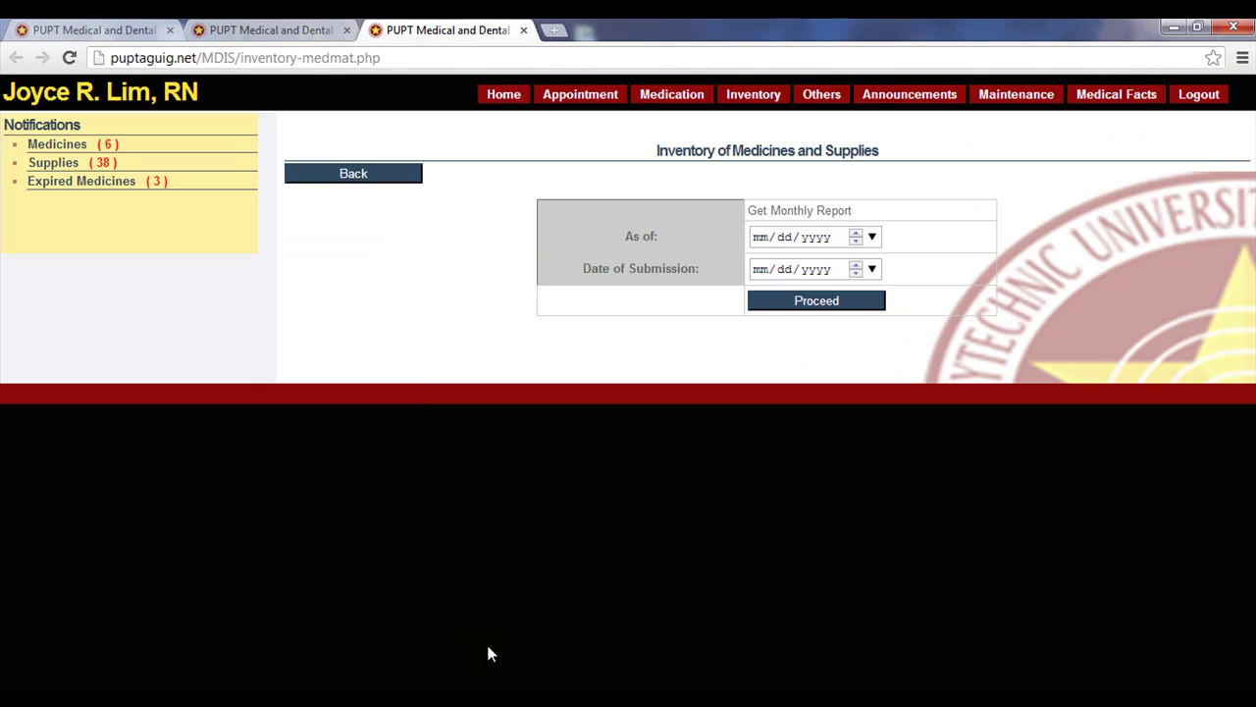
pyautogui.click(871, 241)
pyautogui.click(872, 241)
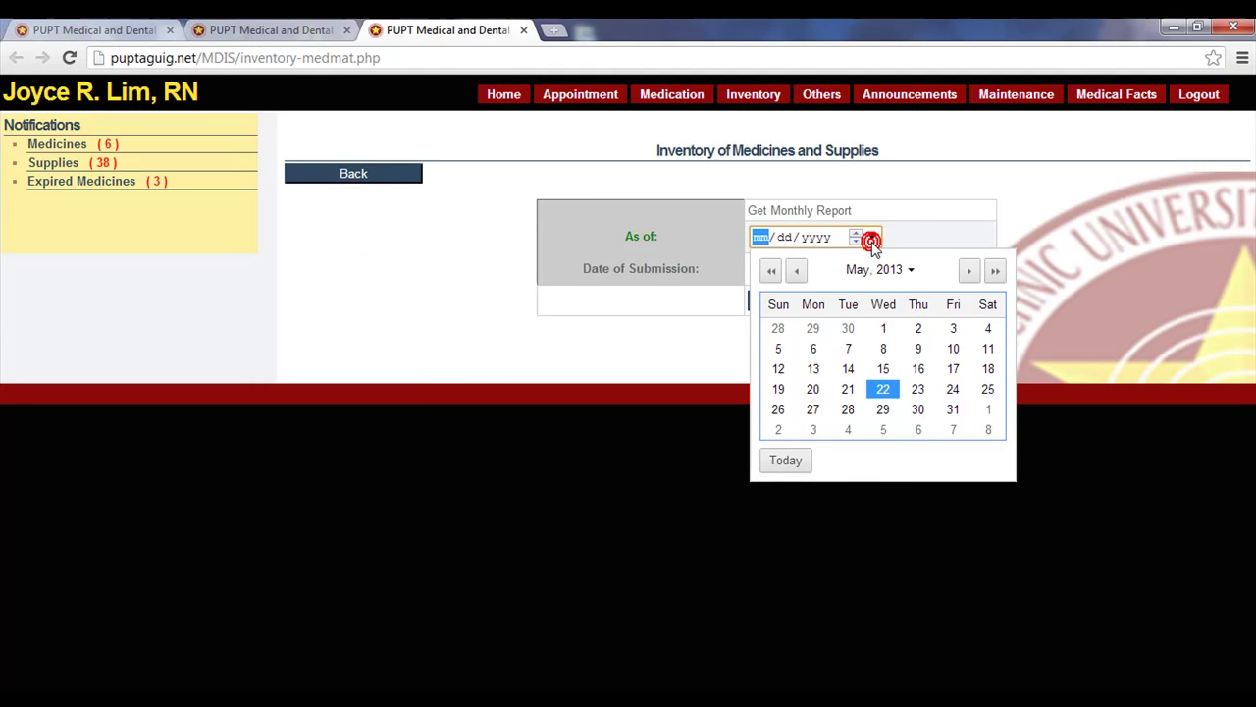
pyautogui.click(798, 270)
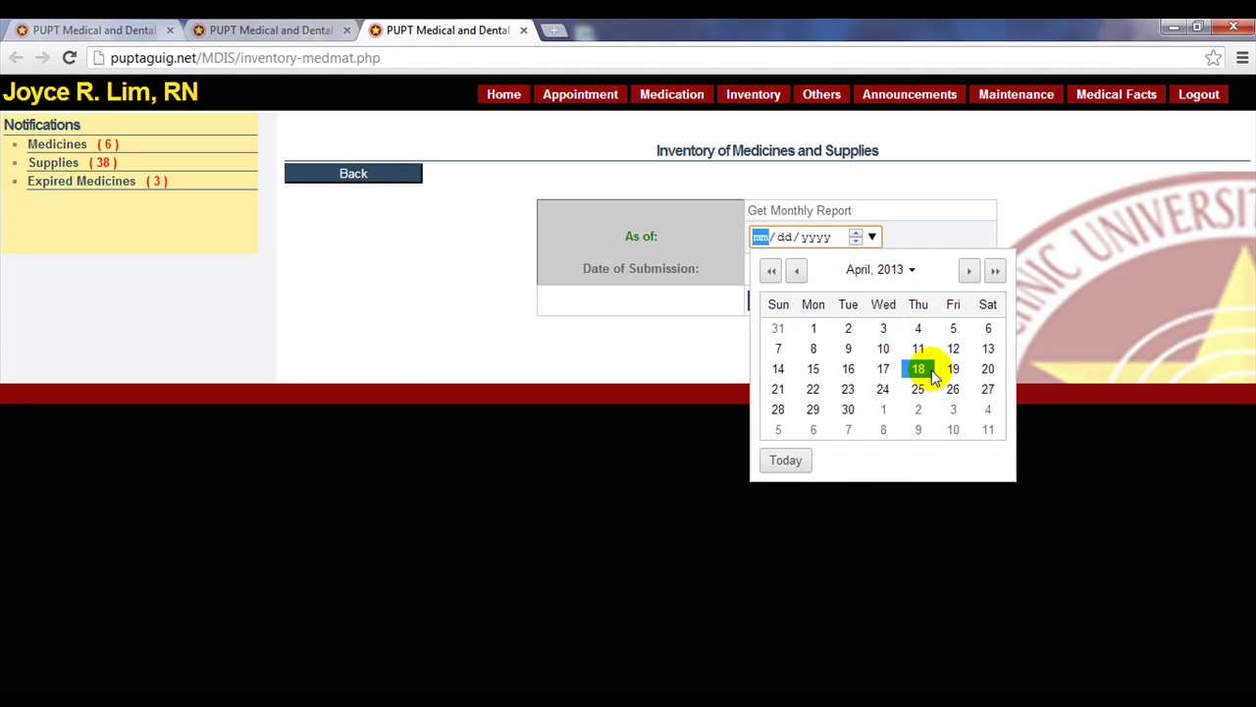
pyautogui.click(850, 411)
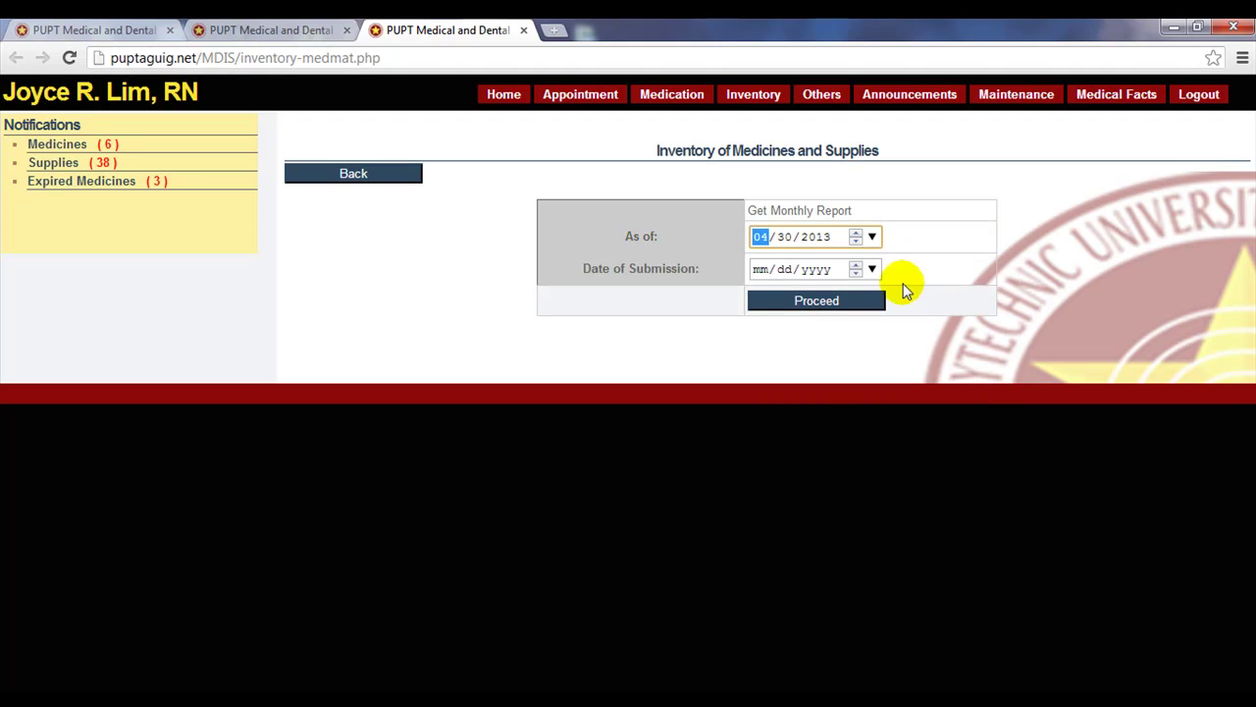
pyautogui.click(872, 271)
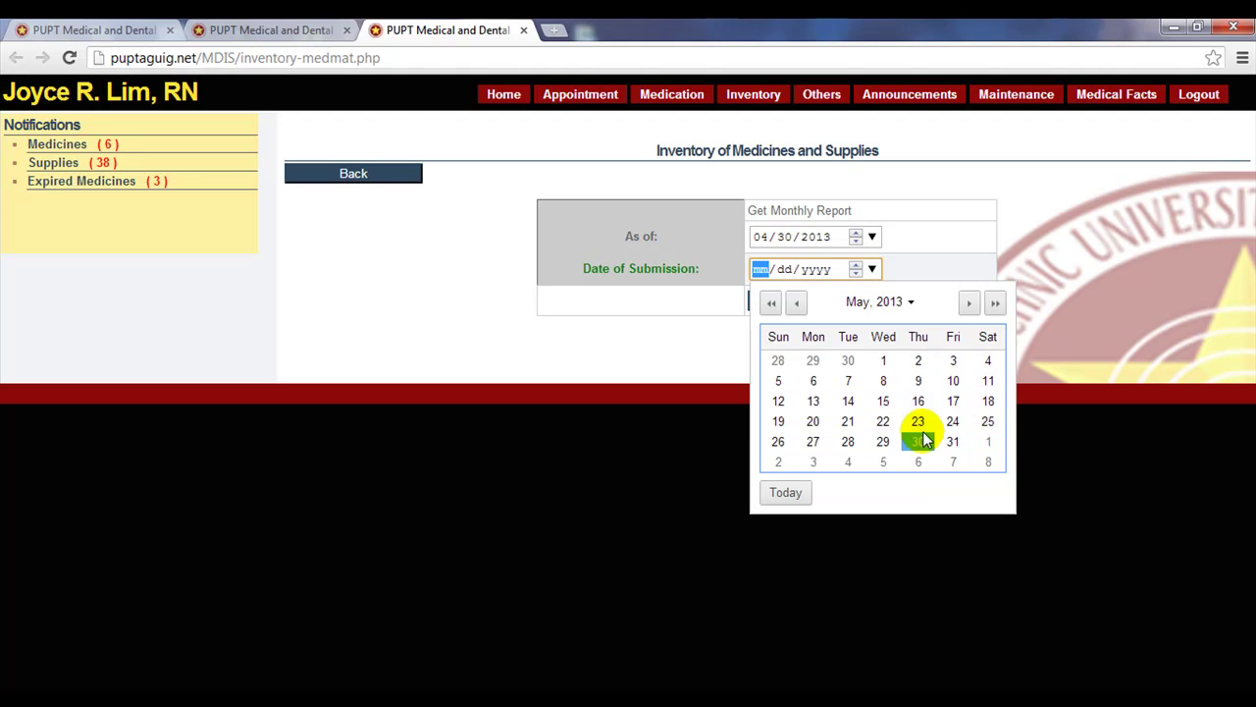
pyautogui.click(989, 388)
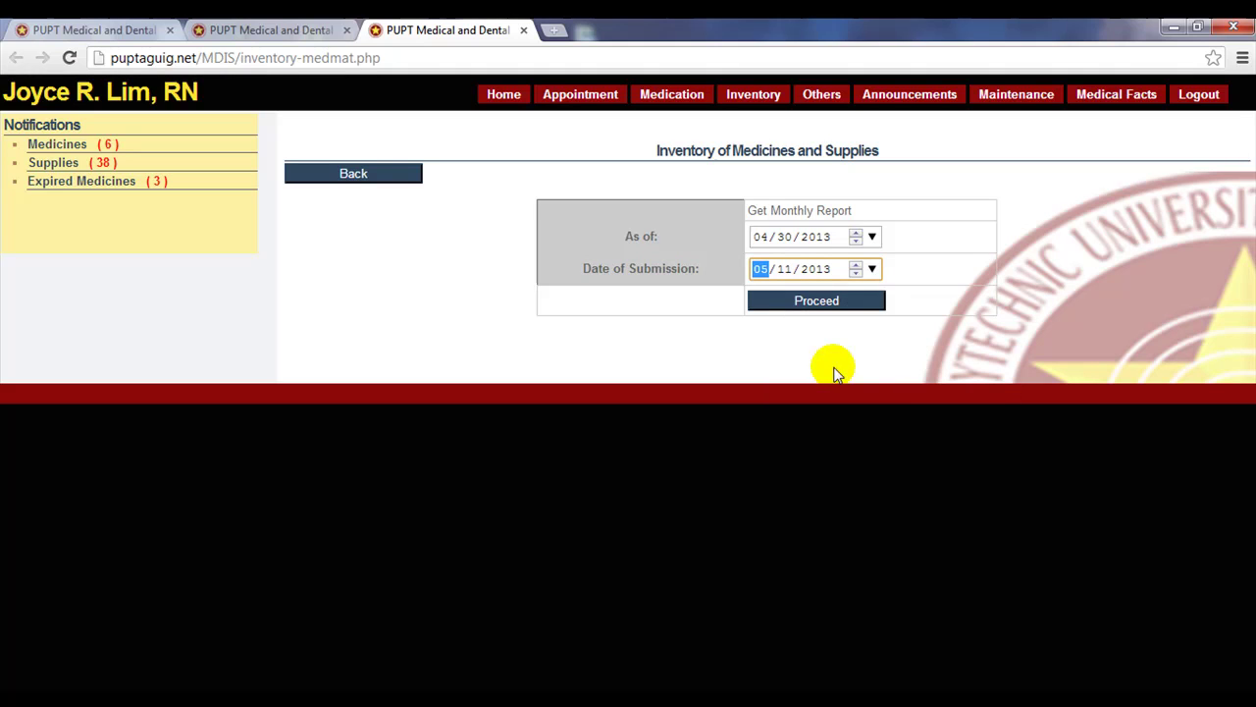
# Step: Generate the medicines and supplies PDF as of Apr 30, 2013, scroll it, and close it
pyautogui.click(846, 302)
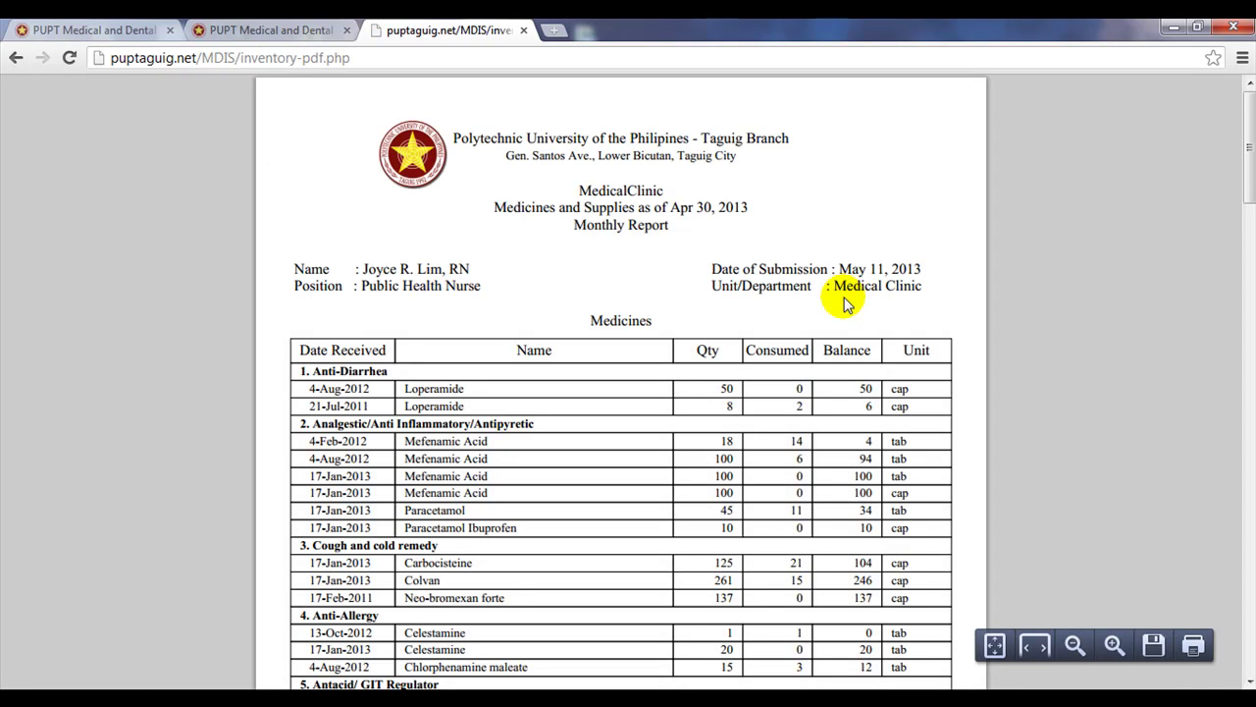
pyautogui.moveTo(1249, 152)
pyautogui.mouseDown()
pyautogui.moveTo(1225, 518)
pyautogui.moveTo(1244, 232)
pyautogui.moveTo(1222, 123)
pyautogui.mouseUp()
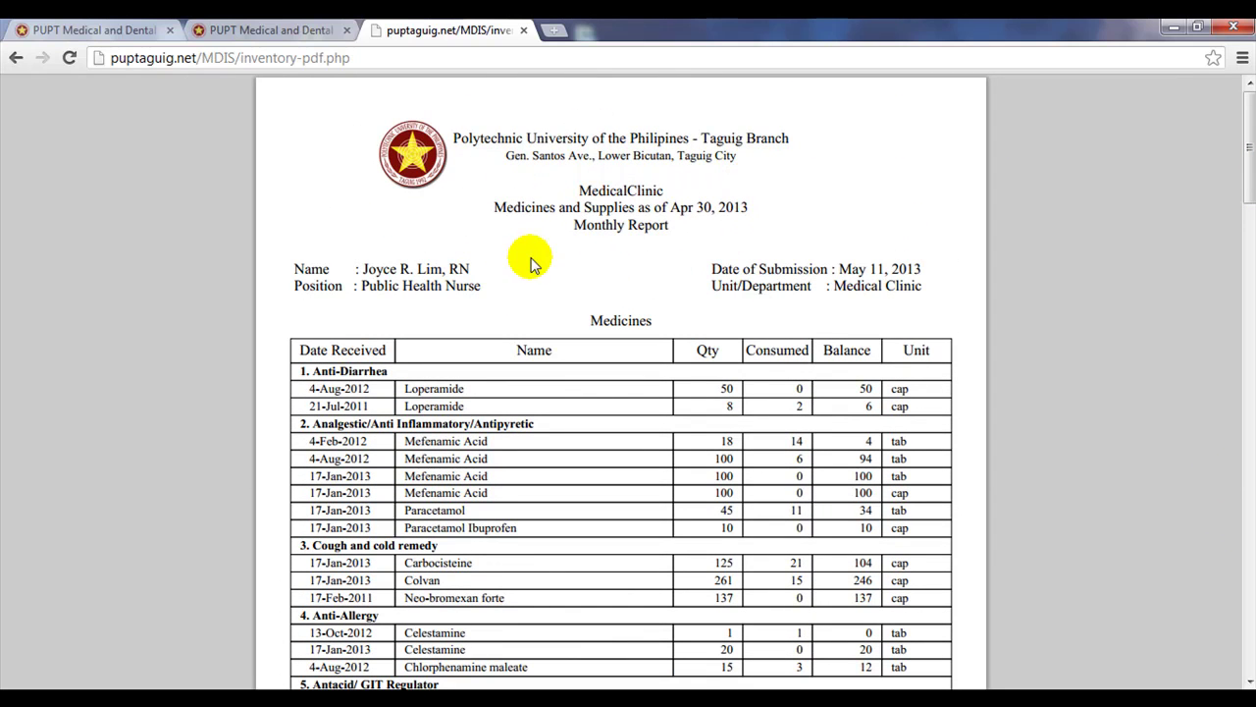
pyautogui.click(523, 31)
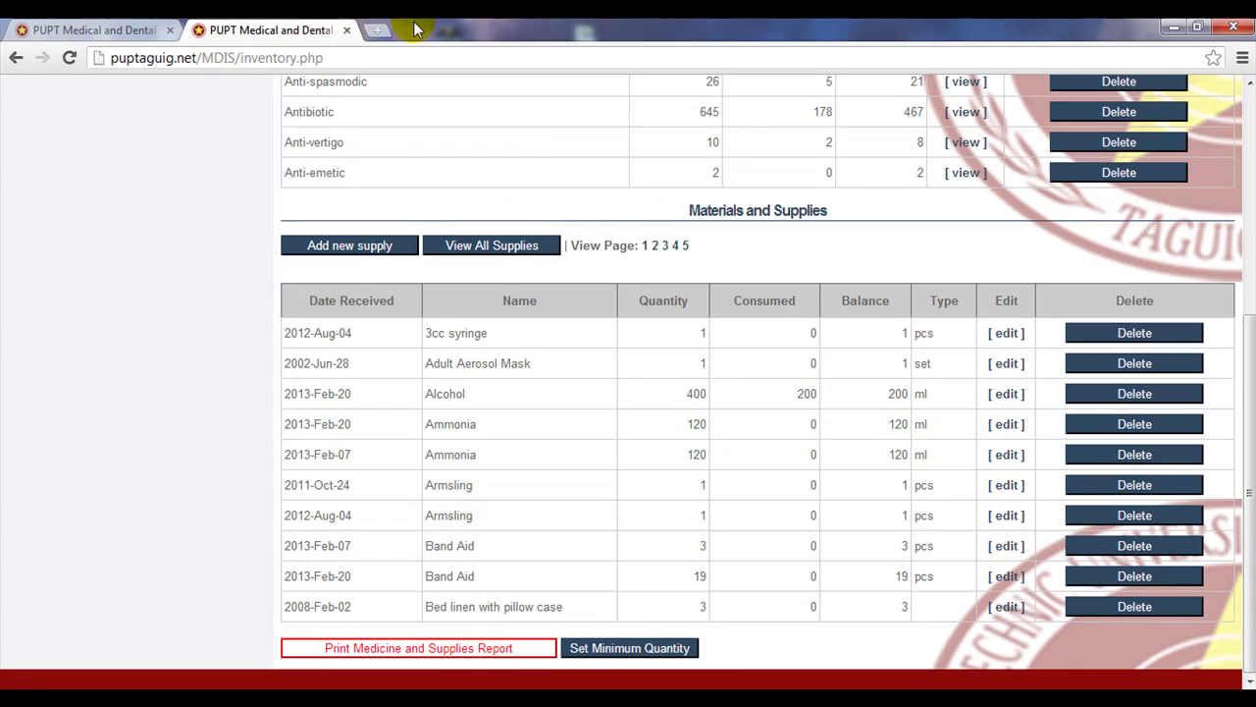
# Step: Log out of the nurse account and log in with the dental admin's username and password
pyautogui.scroll(1, 1242, 412)
pyautogui.scroll(3, 1253, 422)
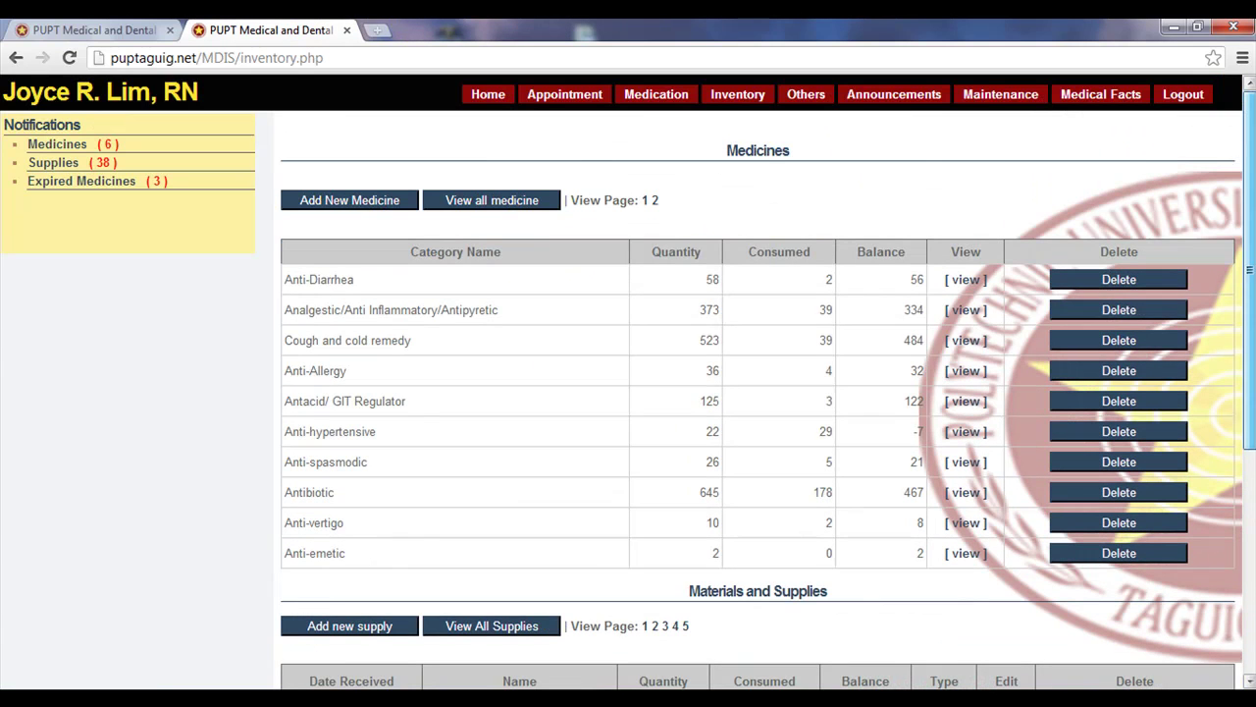
pyautogui.click(1182, 94)
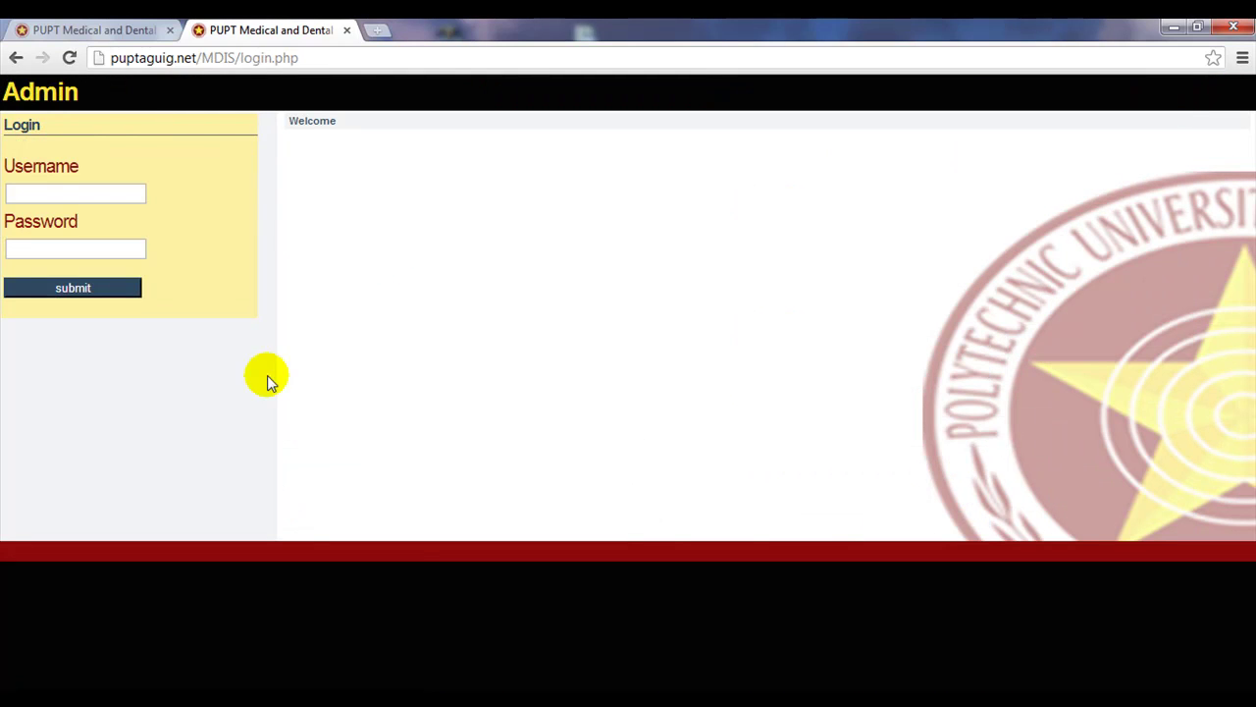
pyautogui.write('dental')
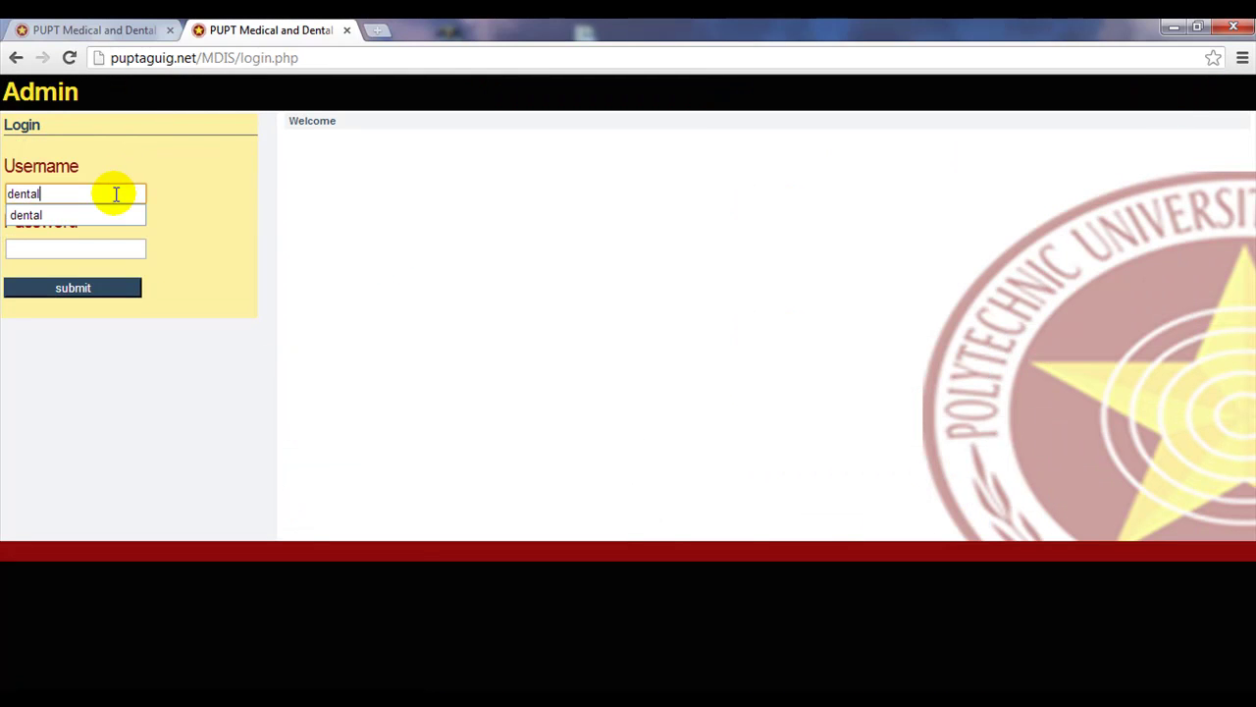
pyautogui.press('Tab')
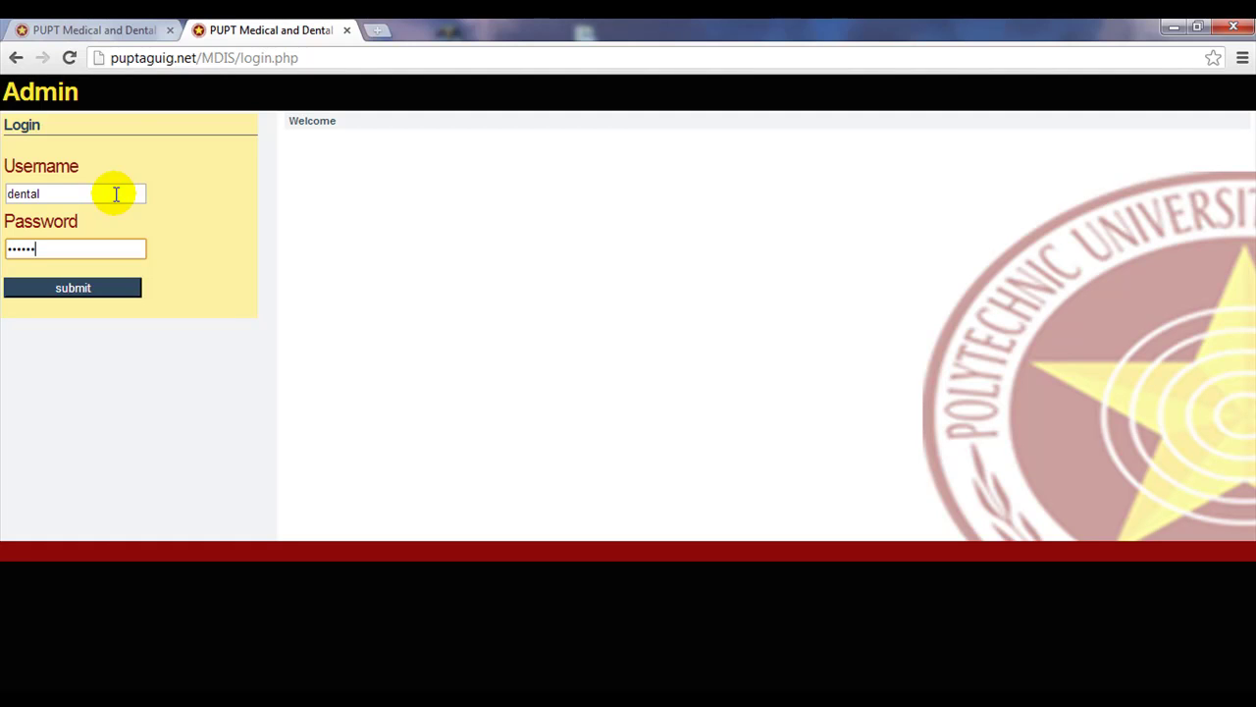
pyautogui.press('Return')
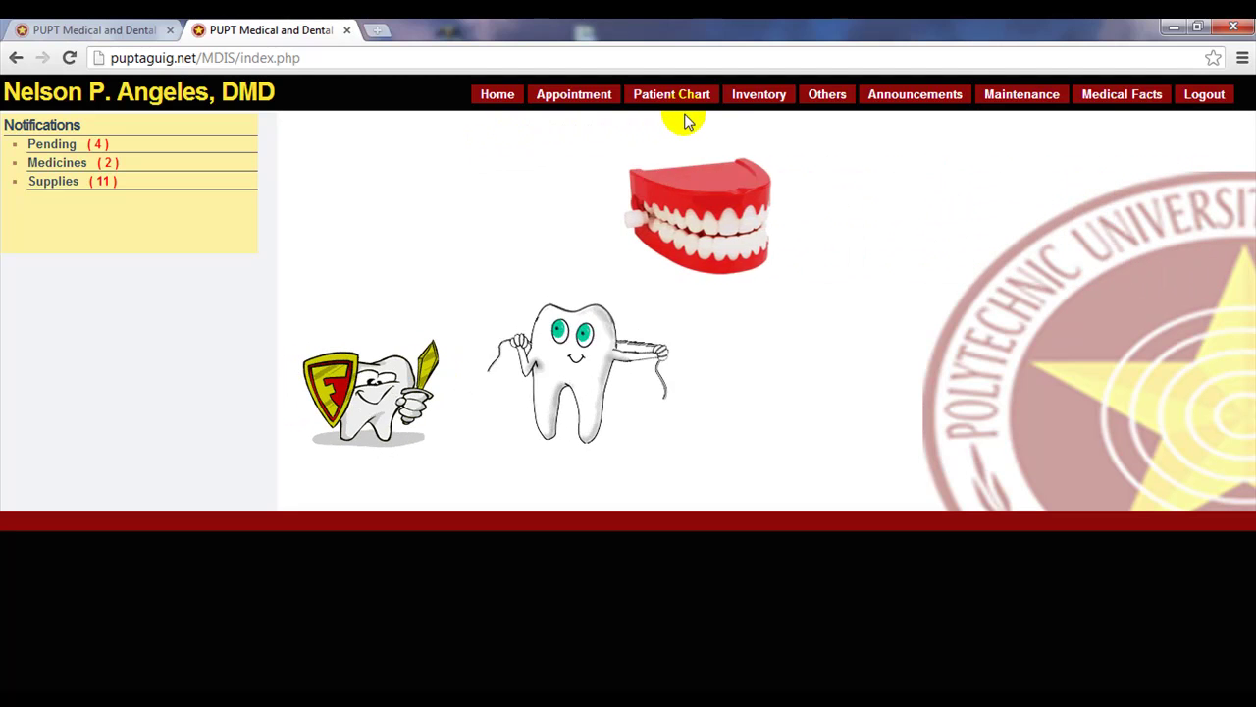
# Step: Open the dental Inventory and its Print Medicine and Supplies Report form
pyautogui.click(757, 95)
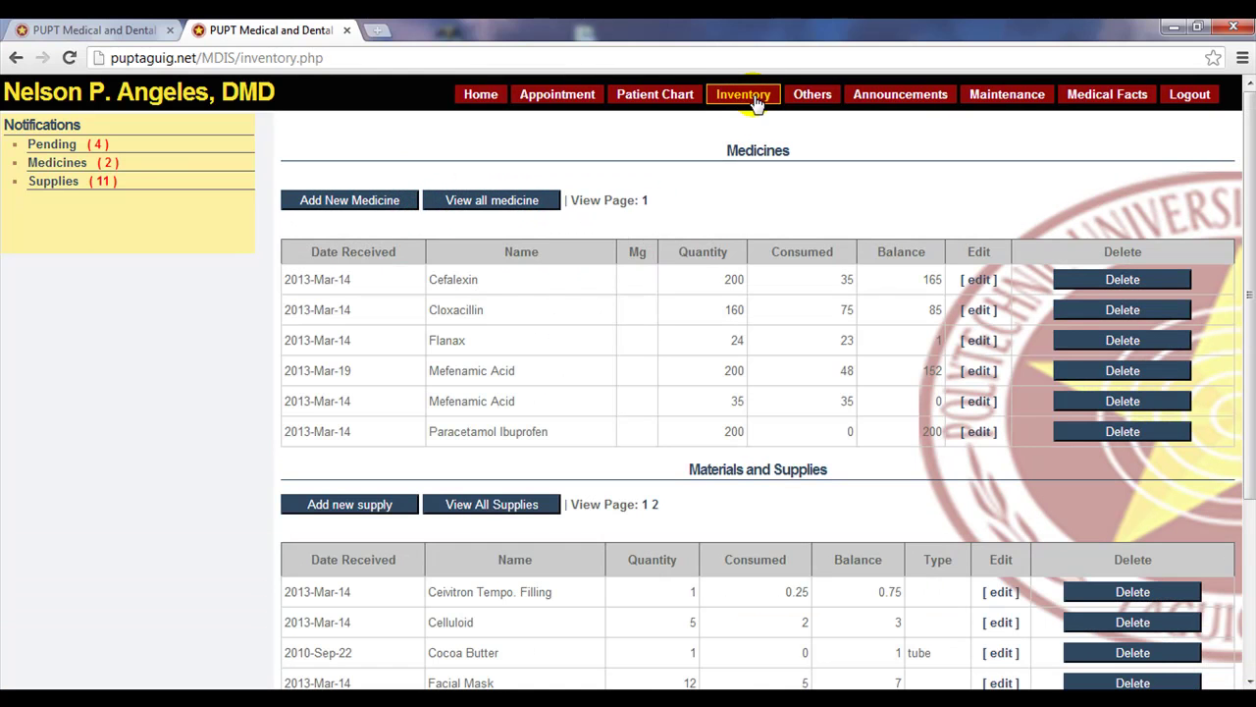
pyautogui.scroll(-3, 1238, 224)
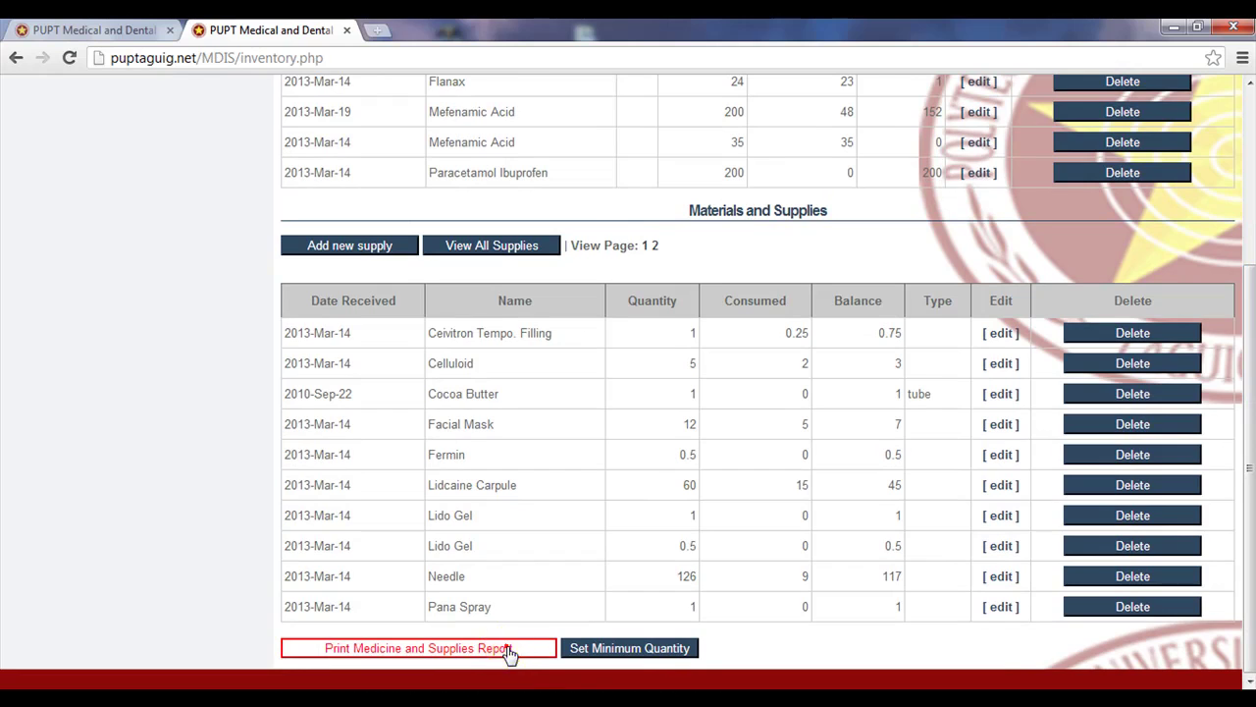
pyautogui.click(507, 648)
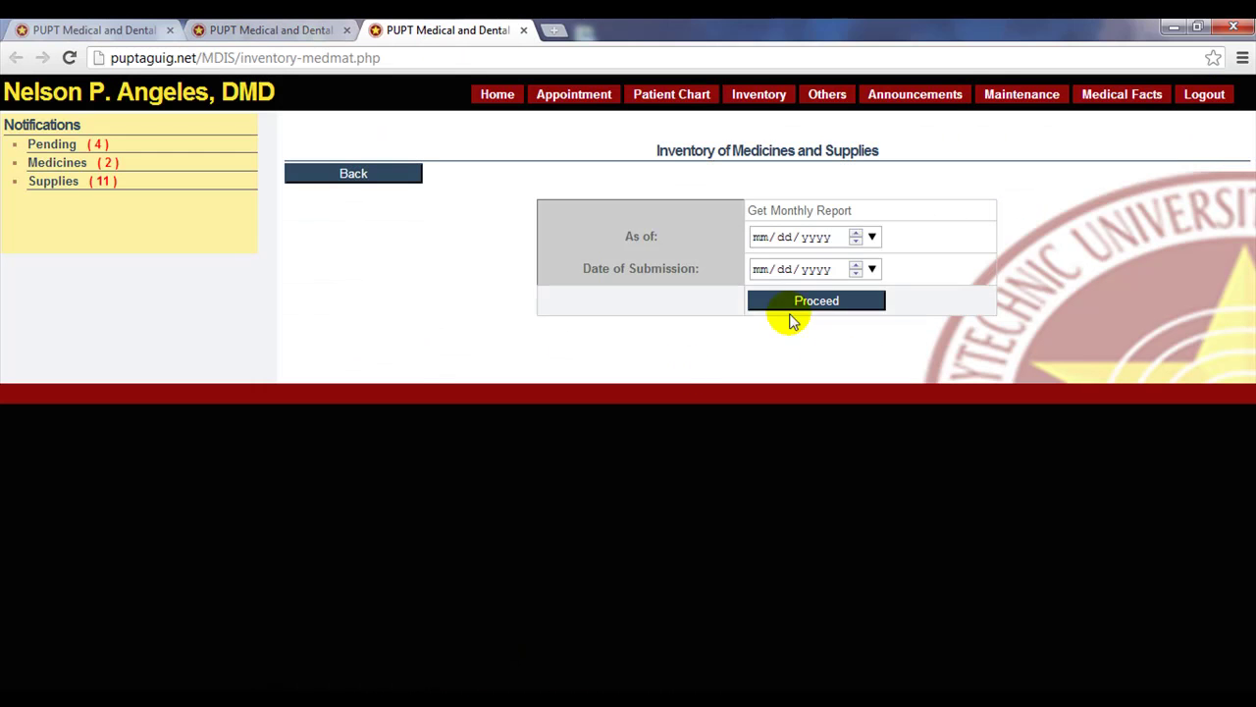
# Step: Set the dental report's As of date to 04/30/2013 and submission date to 05/23/2013
pyautogui.click(873, 238)
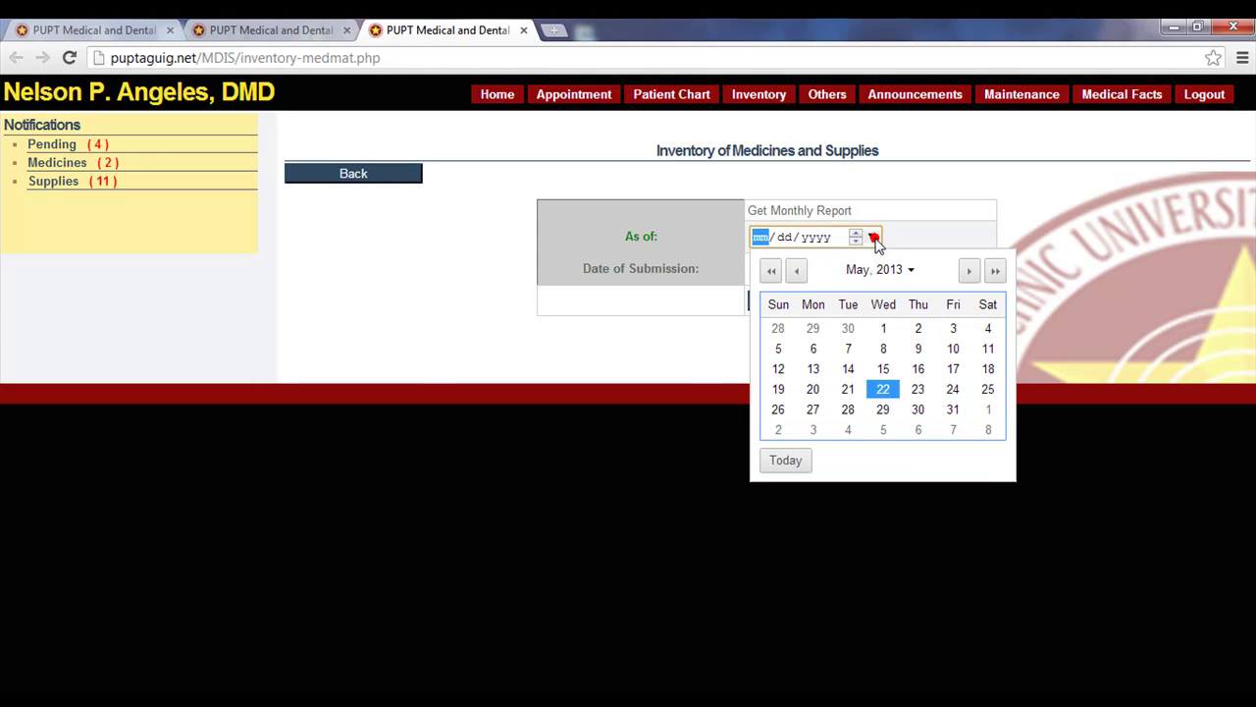
pyautogui.click(797, 270)
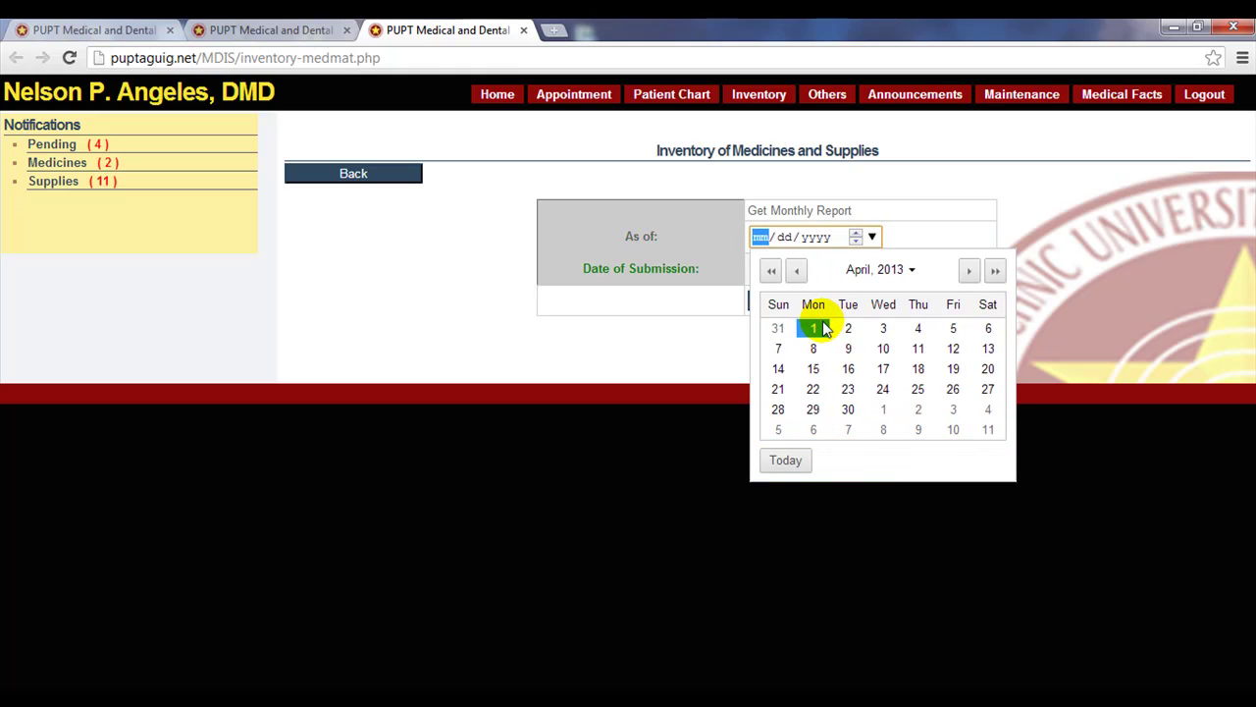
pyautogui.click(971, 271)
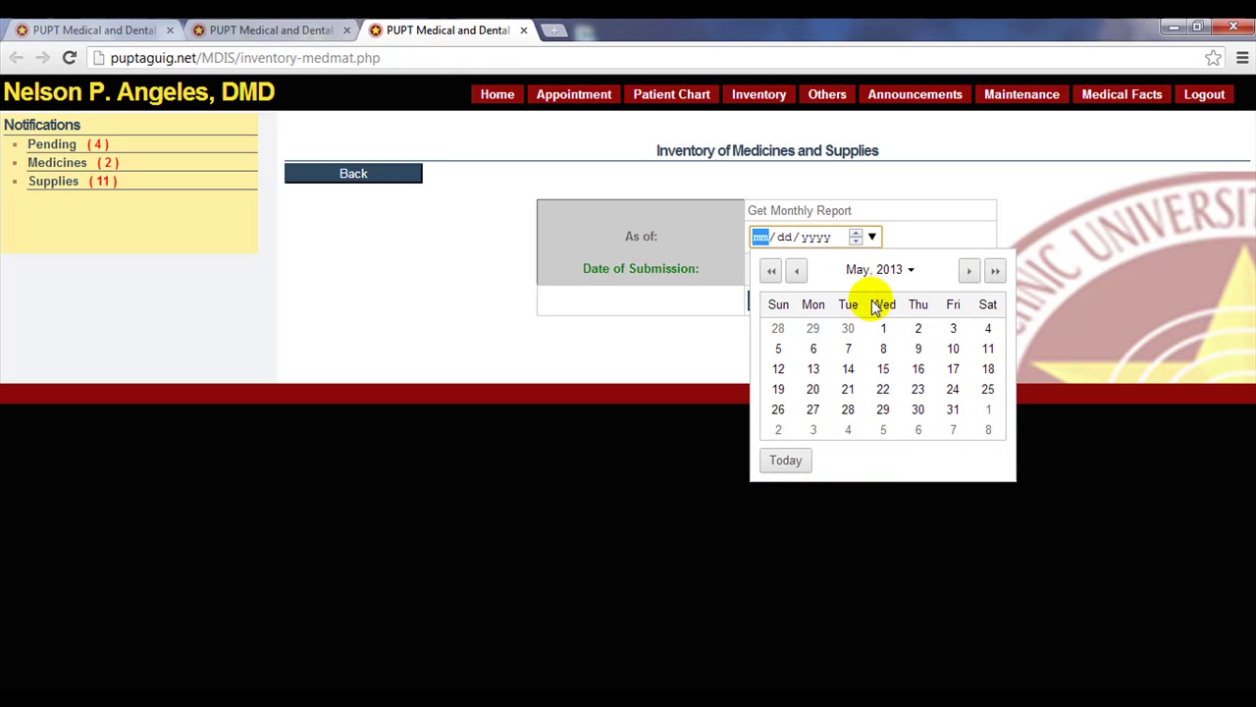
pyautogui.click(798, 272)
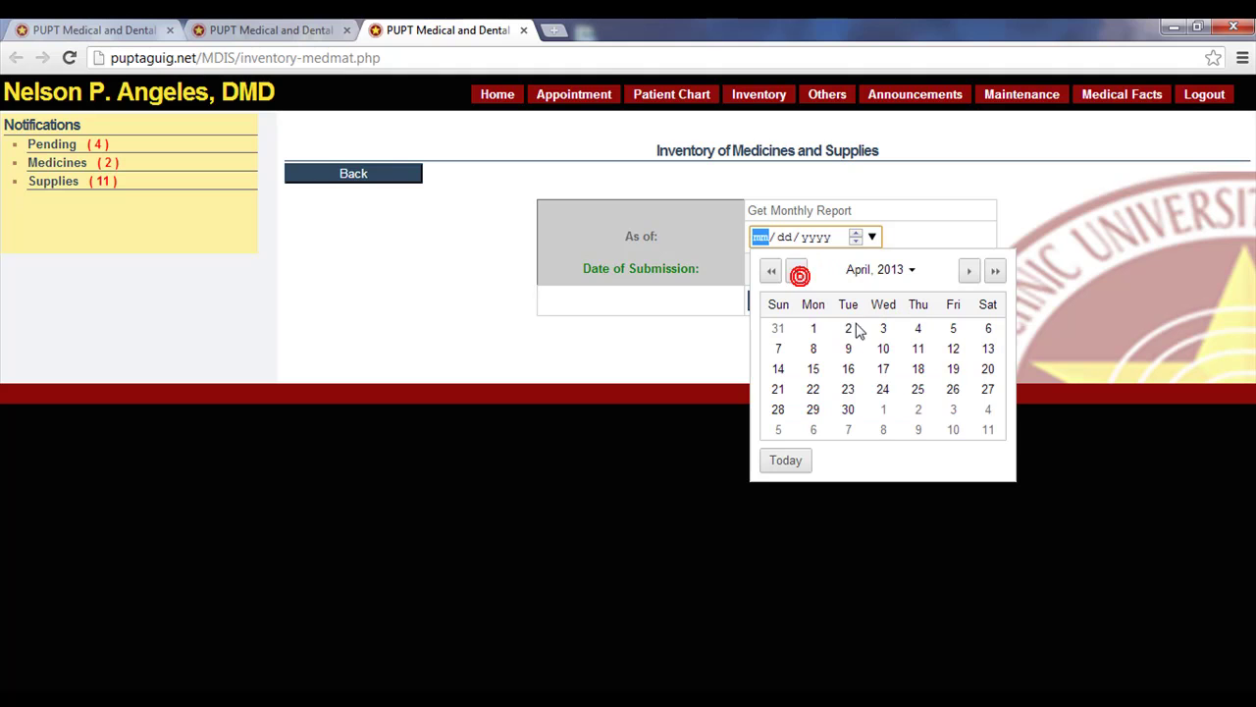
pyautogui.click(850, 409)
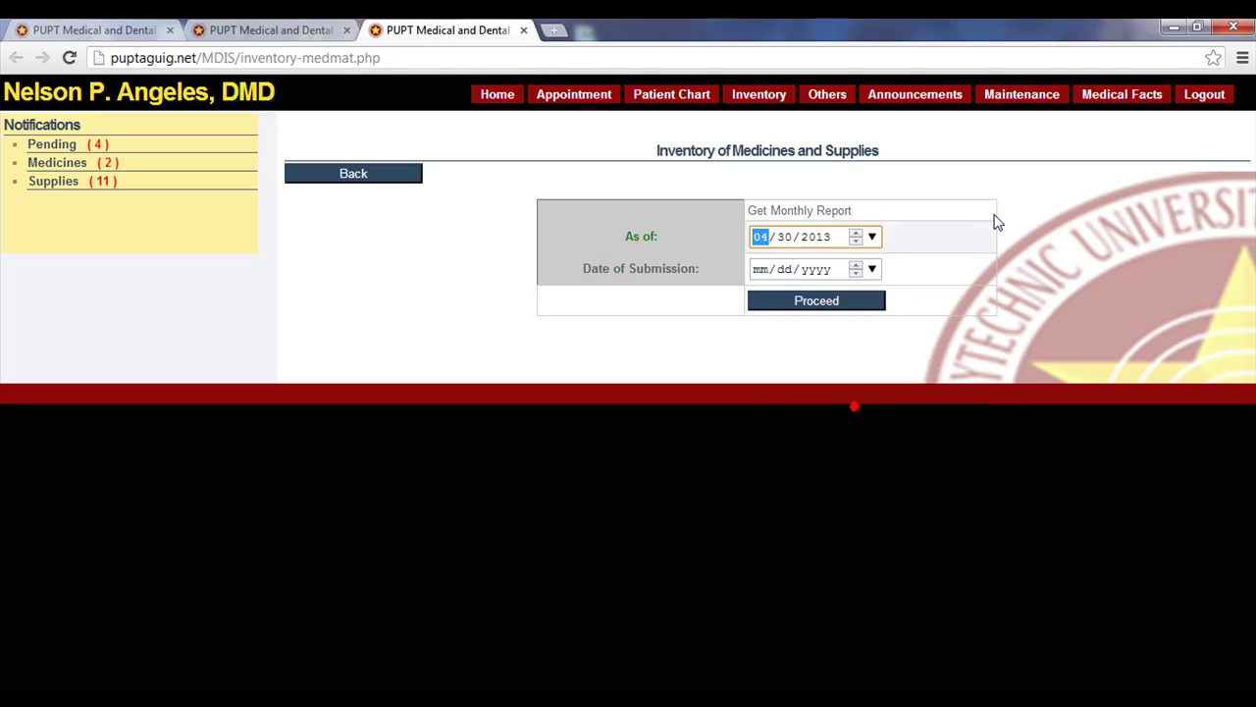
pyautogui.click(871, 269)
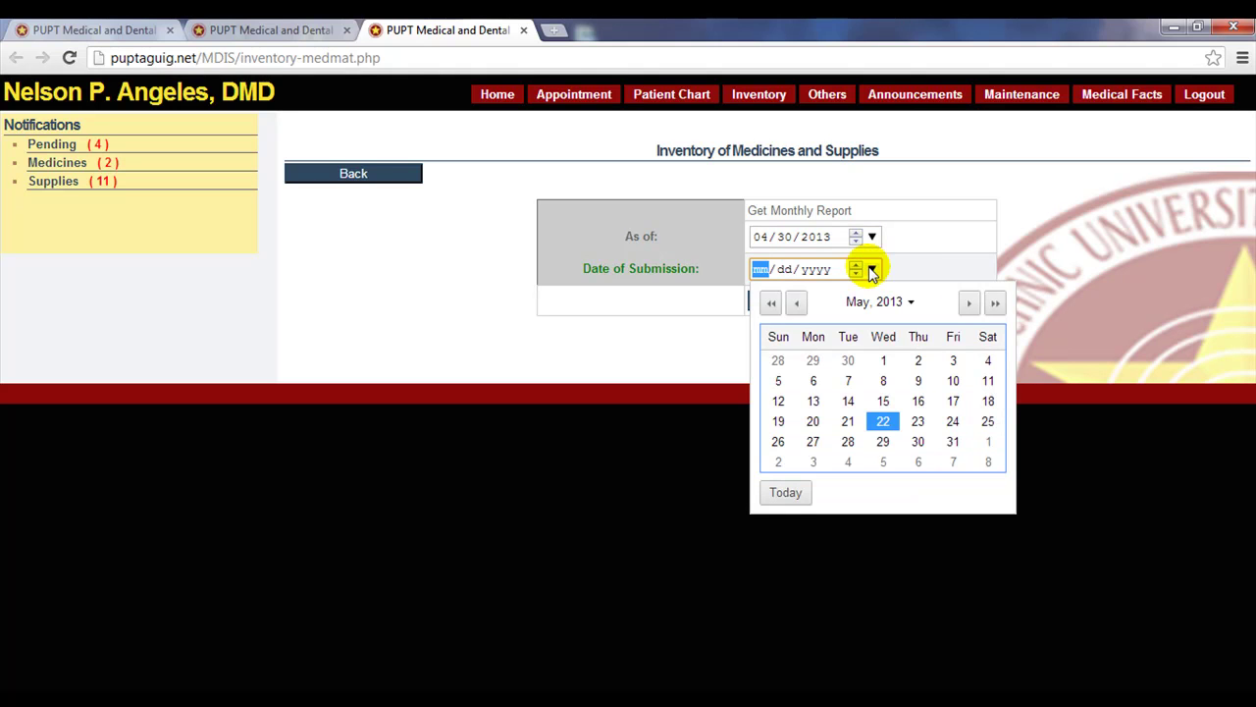
pyautogui.click(918, 422)
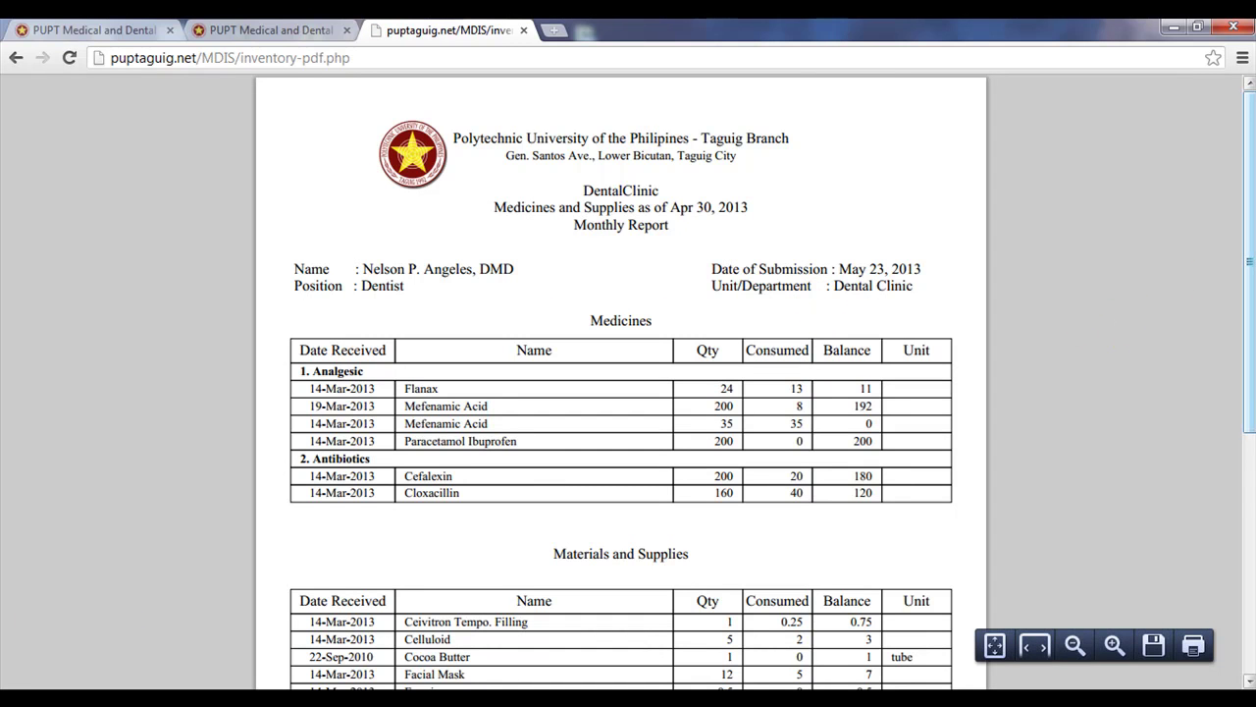
# Step: Scroll through the dental inventory PDF and close it, returning to the Inventory page
pyautogui.scroll(-3, 1252, 200)
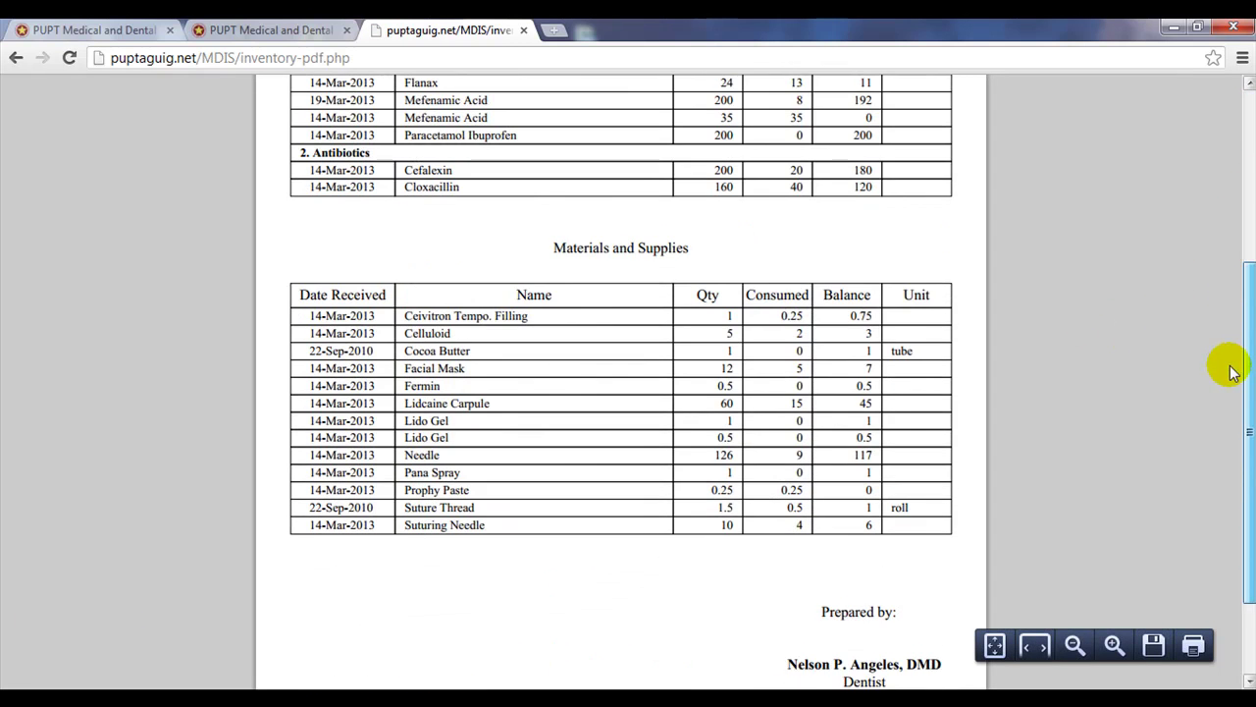
pyautogui.scroll(-1, 1226, 420)
pyautogui.scroll(3, 1234, 288)
pyautogui.scroll(1, 1234, 261)
pyautogui.scroll(1, 1246, 224)
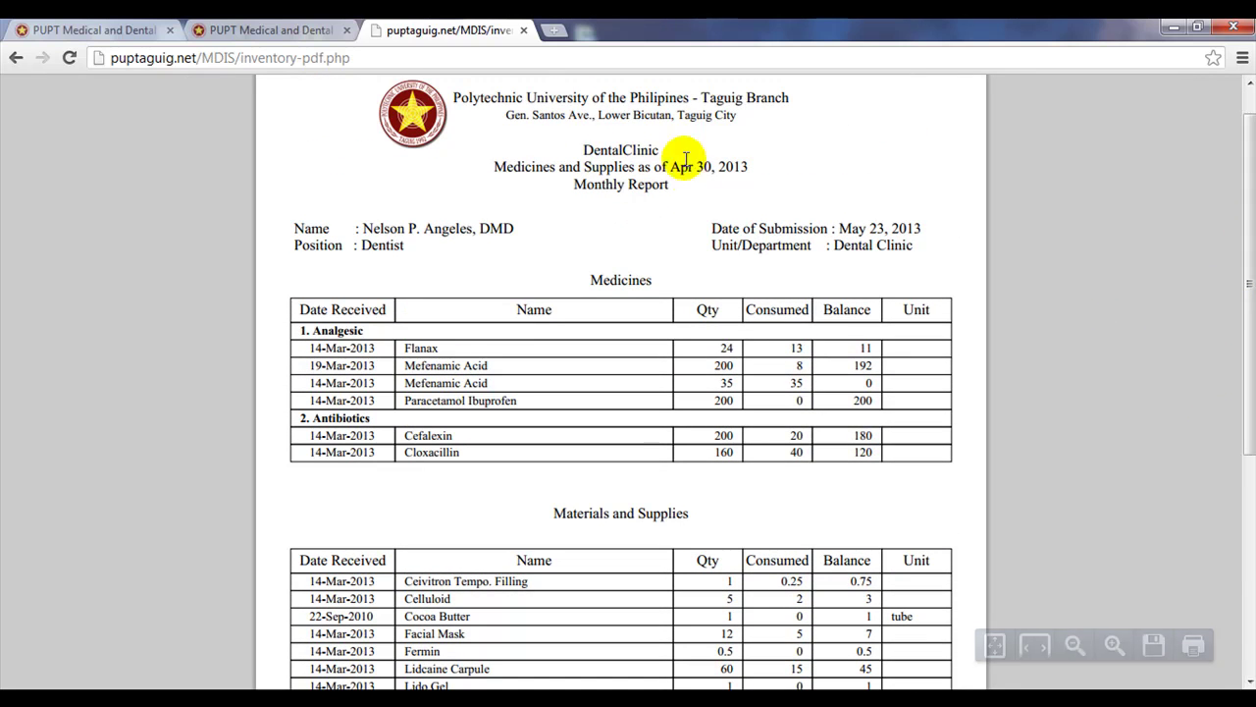
pyautogui.click(521, 30)
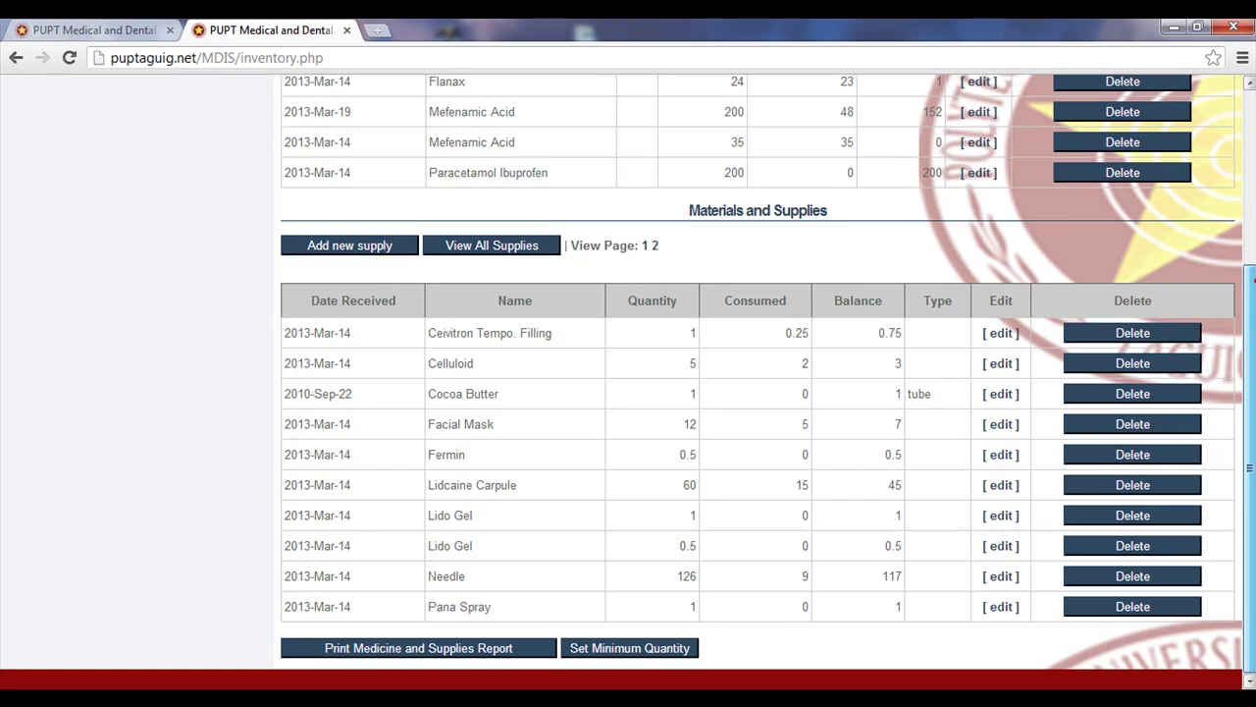
# Step: Scroll back to the top of the inventory page to reach the Medical Services Rendered report form
pyautogui.moveTo(1249, 412); pyautogui.dragTo(1246, 61)
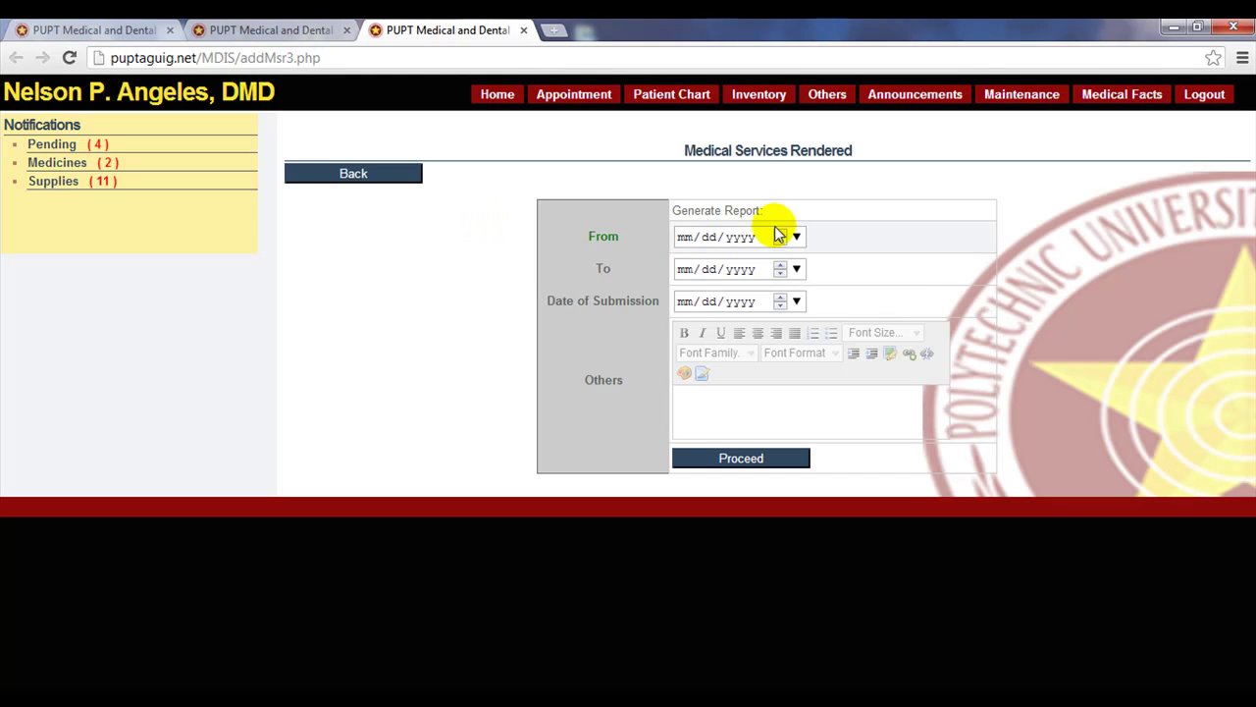
# Step: Generate the report for 04/30/2013 to 05/16/2013 with submission date 05/17/2013
pyautogui.click(796, 238)
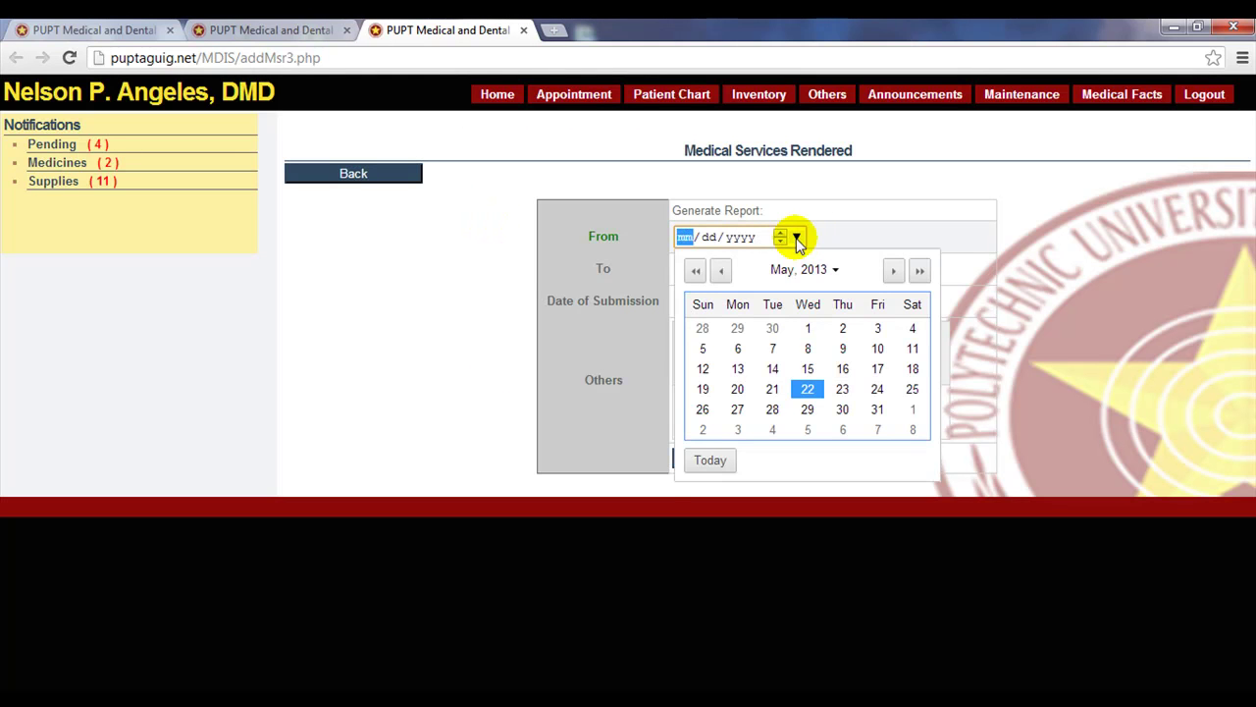
pyautogui.click(722, 271)
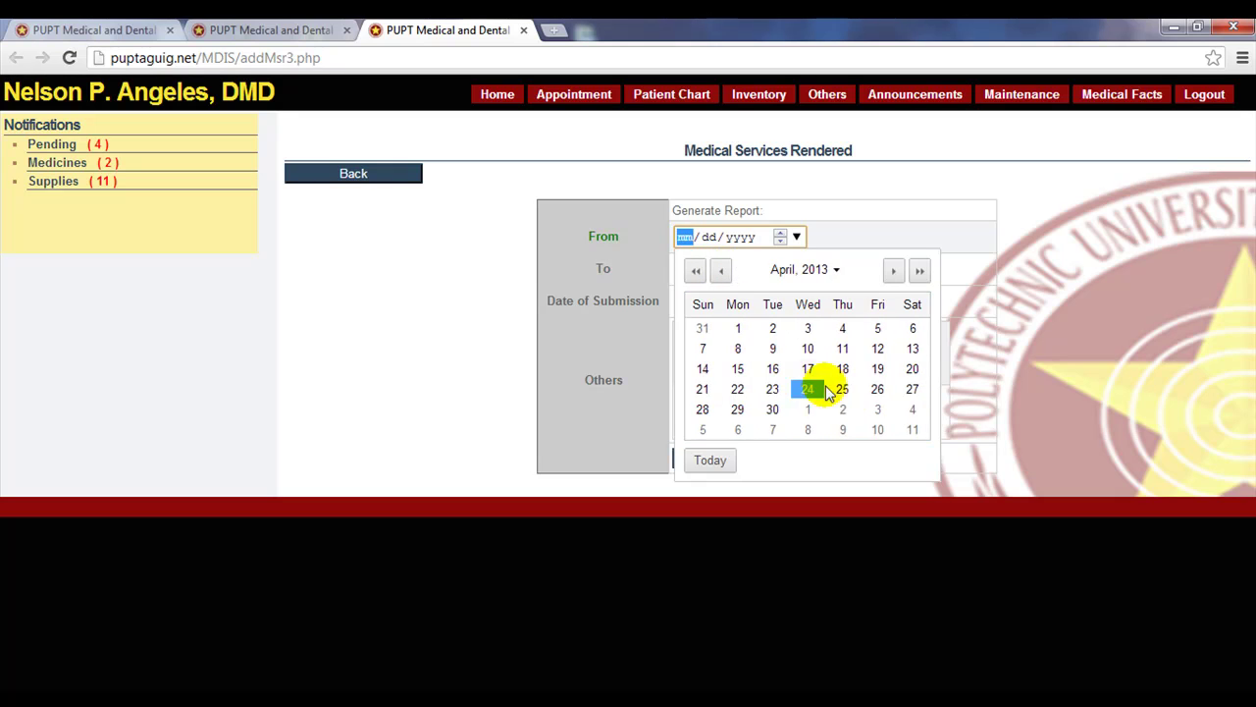
pyautogui.click(774, 410)
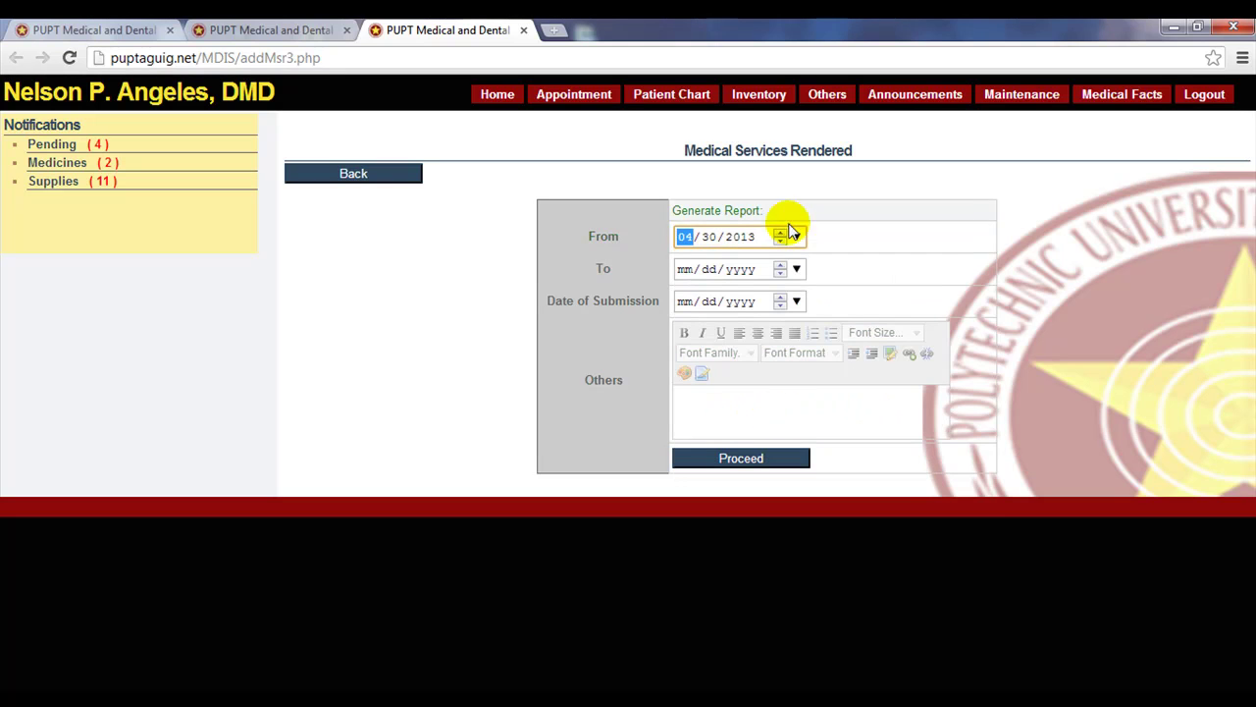
pyautogui.click(784, 274)
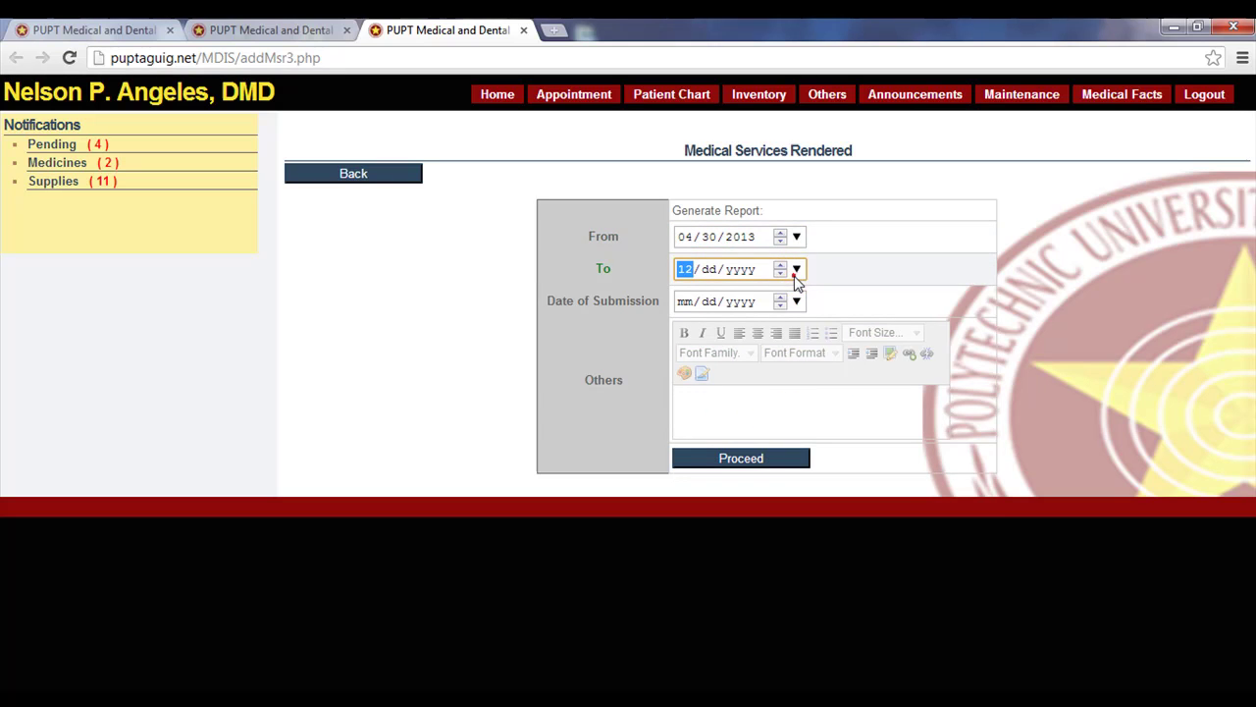
pyautogui.click(796, 271)
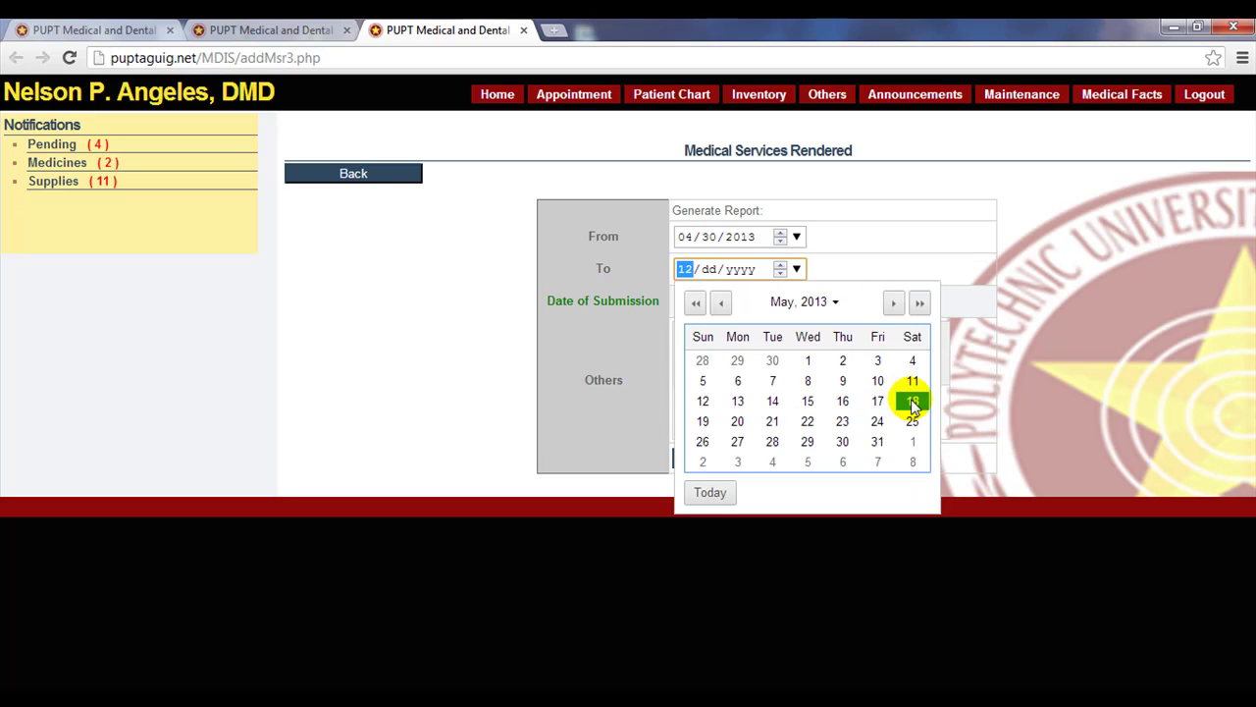
pyautogui.click(842, 401)
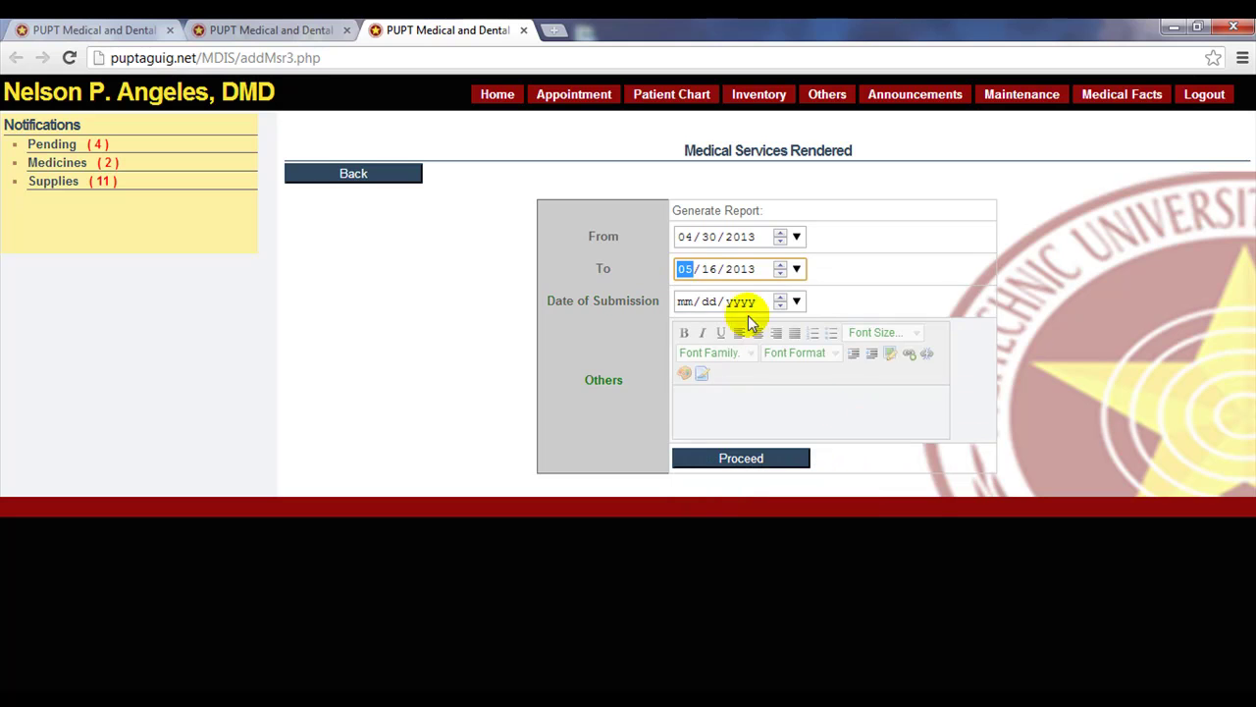
pyautogui.click(798, 303)
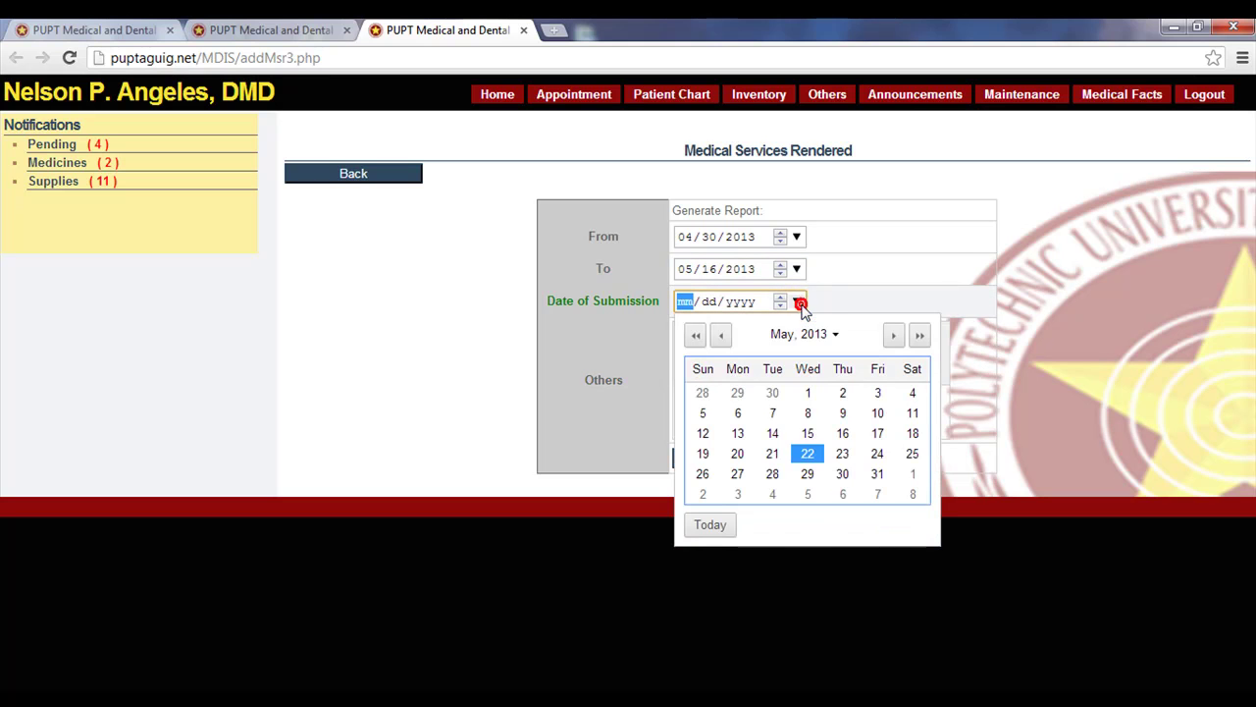
pyautogui.click(813, 433)
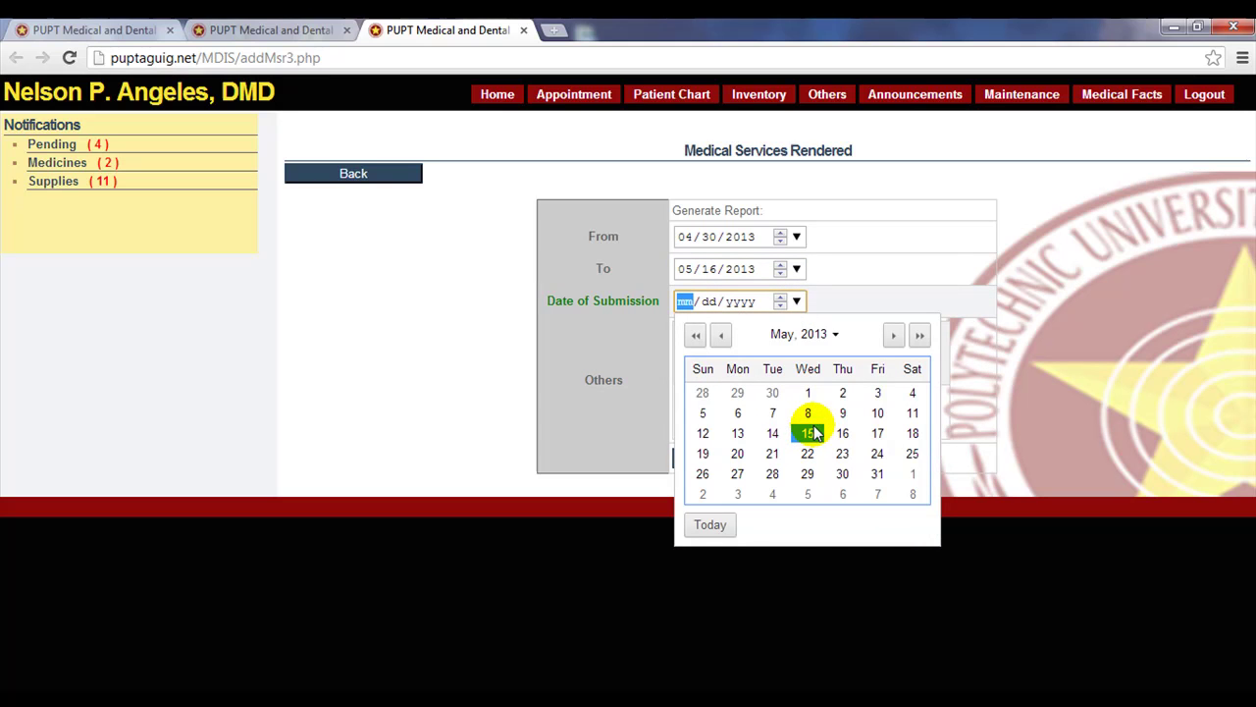
pyautogui.click(878, 433)
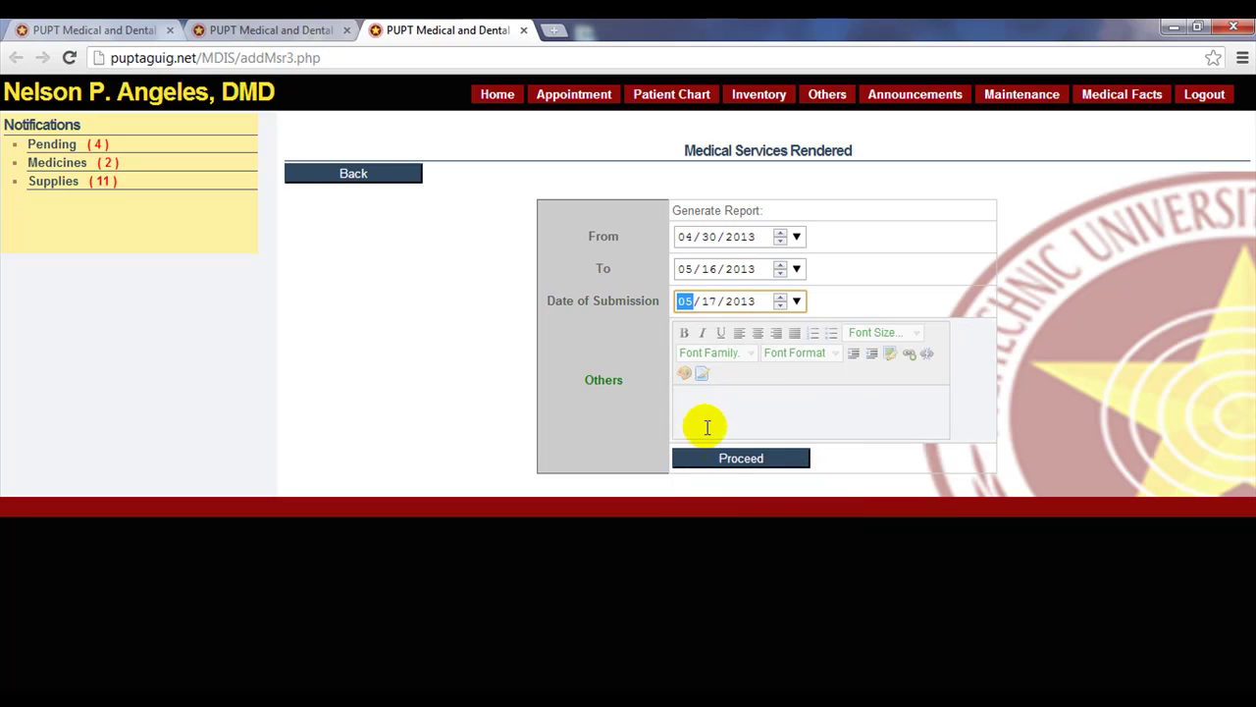
pyautogui.click(726, 461)
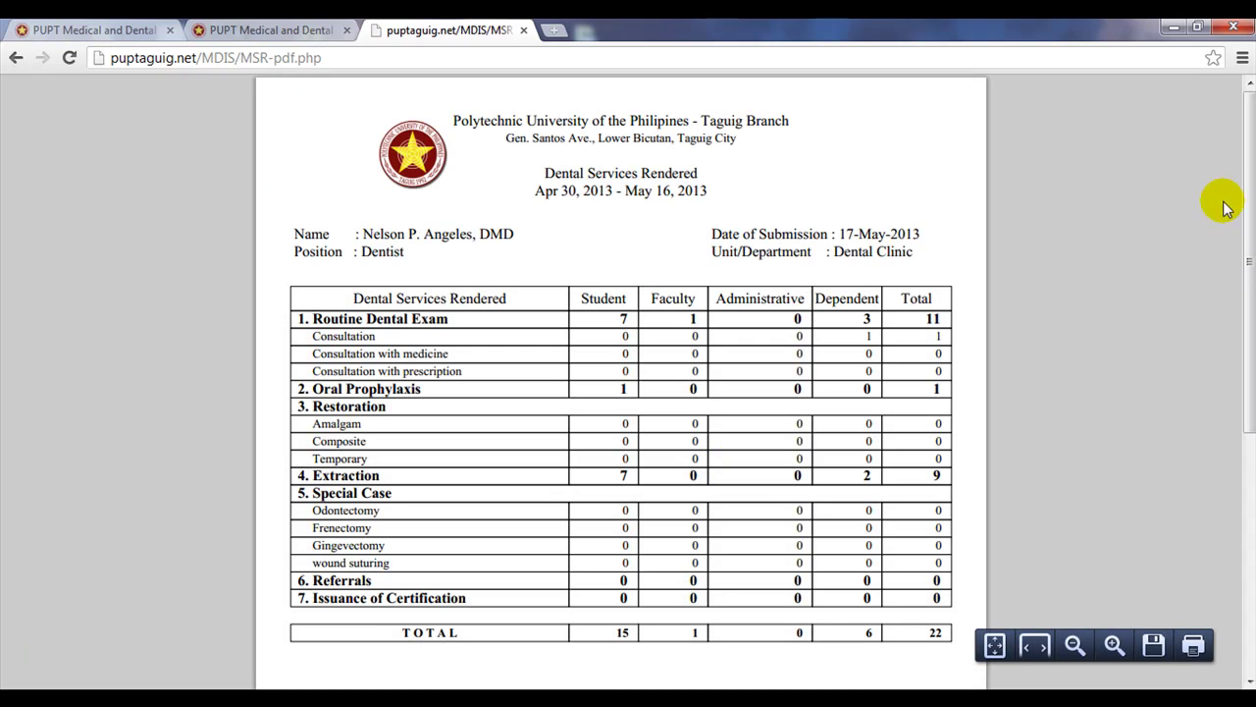
# Step: Scroll through the Dental Services Rendered PDF, then close its tab
pyautogui.moveTo(1247, 196)
pyautogui.mouseDown()
pyautogui.moveTo(1242, 489)
pyautogui.moveTo(1243, 263)
pyautogui.mouseUp()
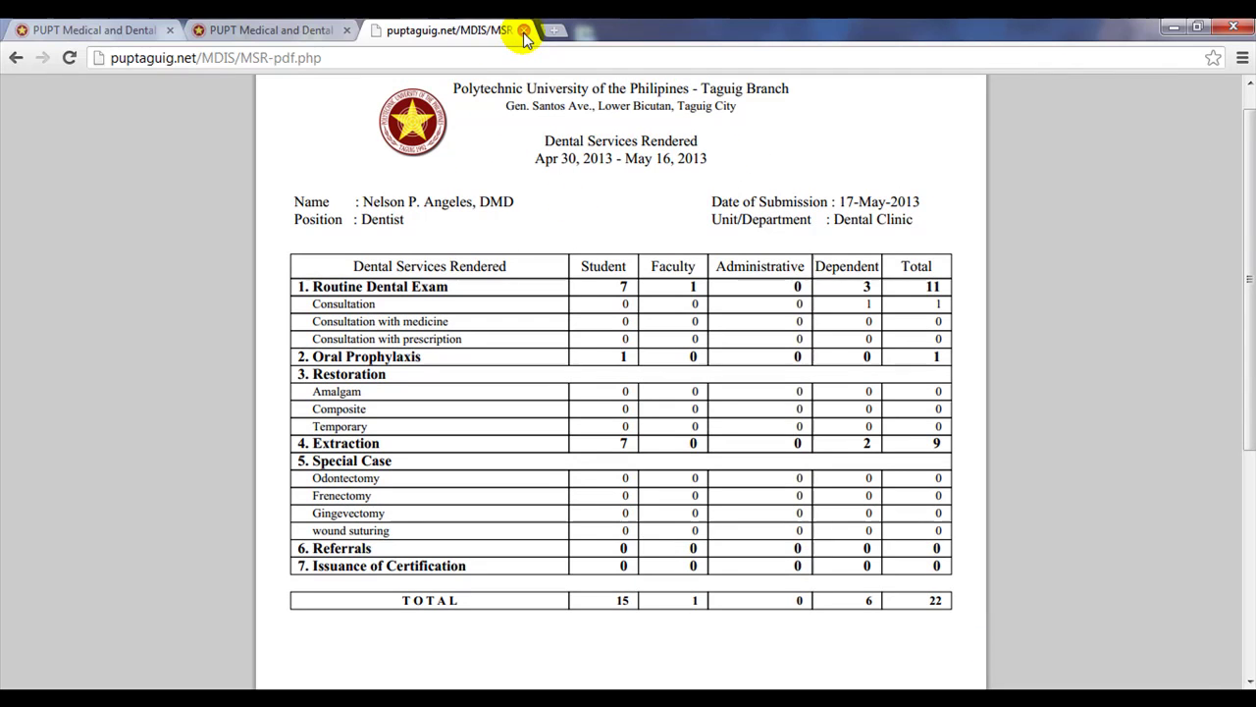
pyautogui.click(524, 31)
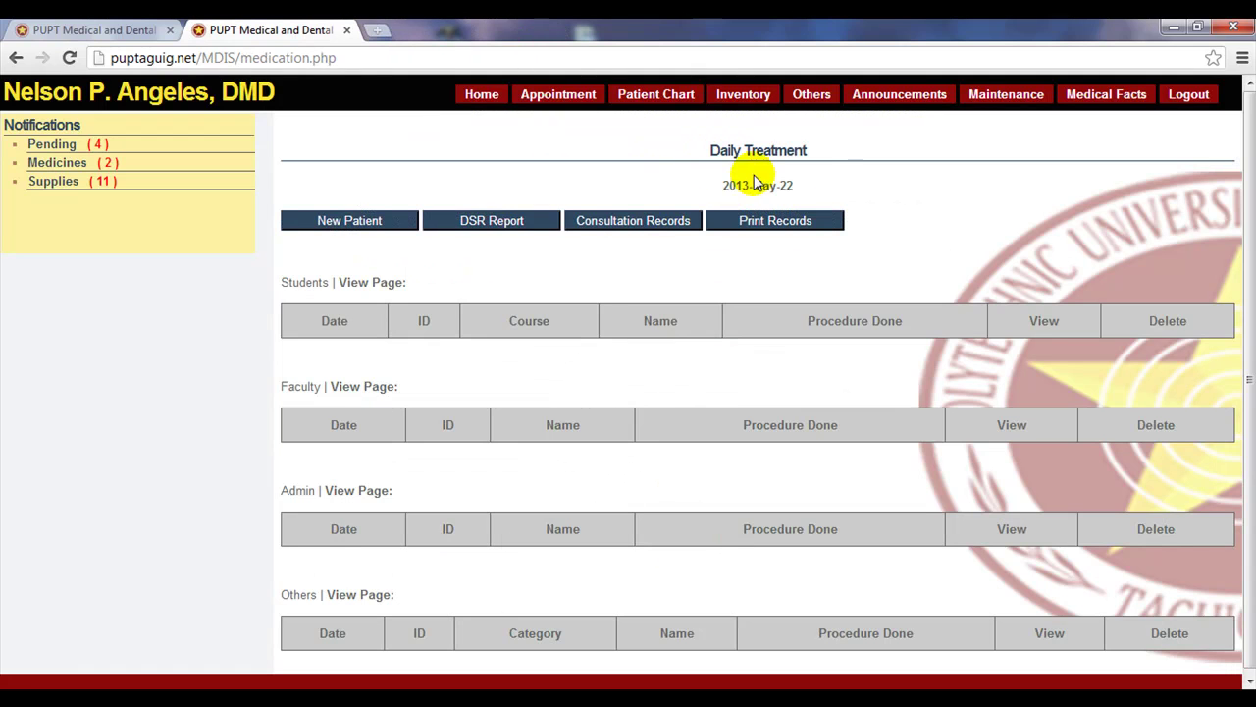
# Step: Generate the Print Records daily treatment report dated 04/19/2013
pyautogui.click(787, 224)
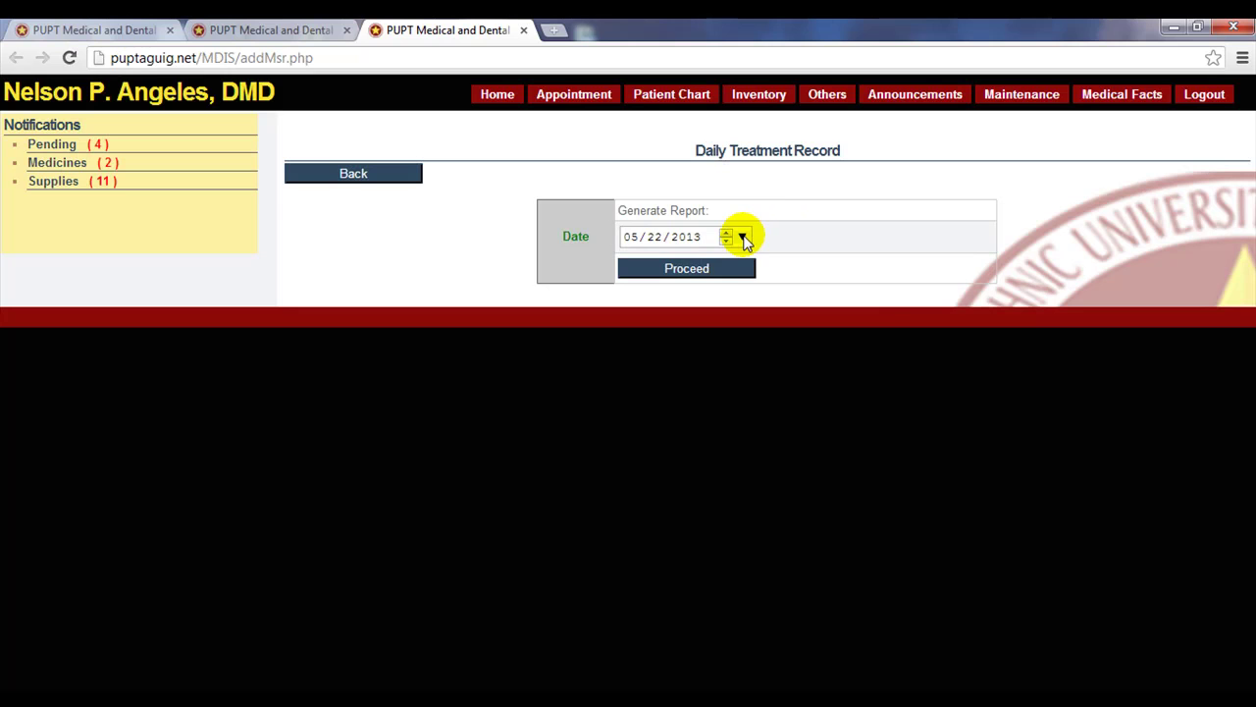
pyautogui.click(744, 239)
pyautogui.click(663, 275)
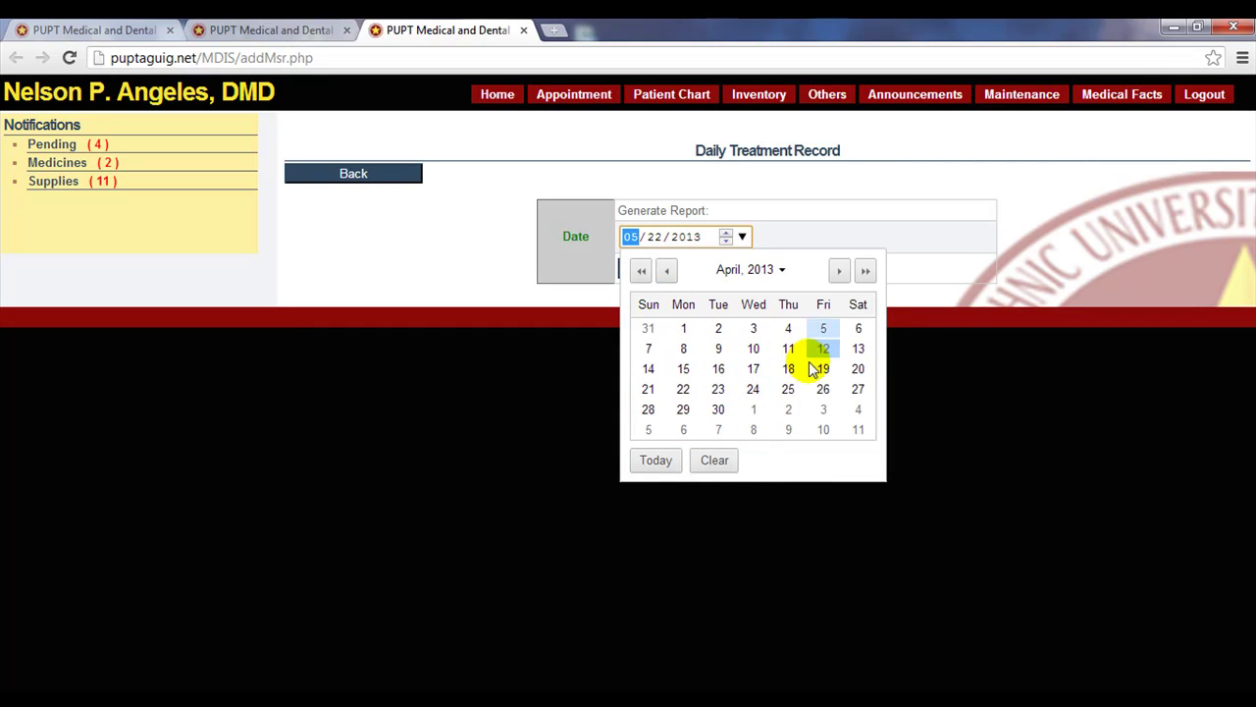
pyautogui.click(815, 375)
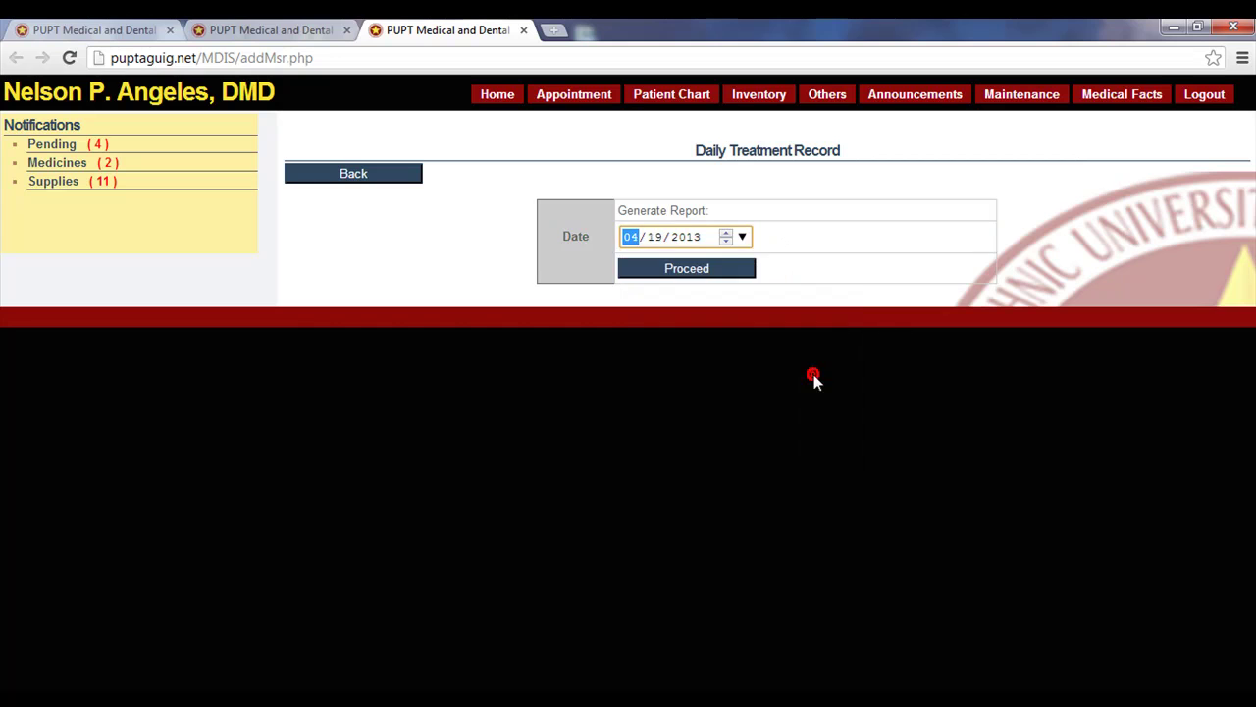
pyautogui.click(675, 270)
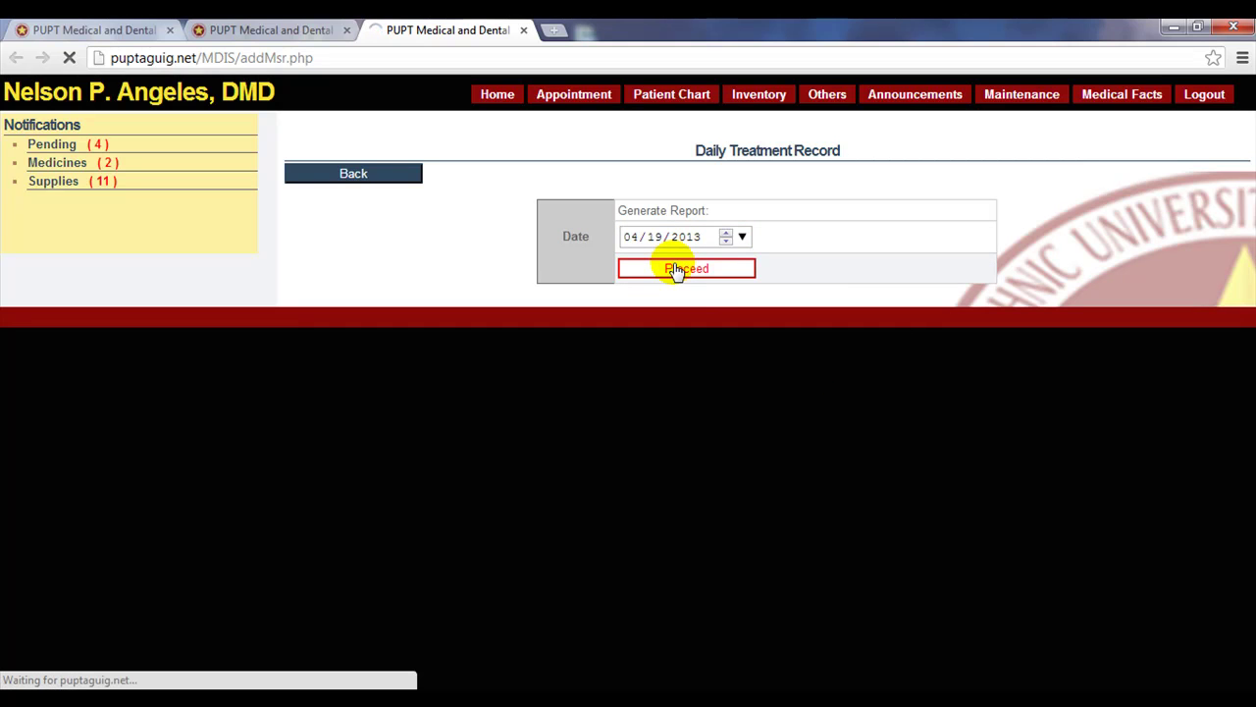